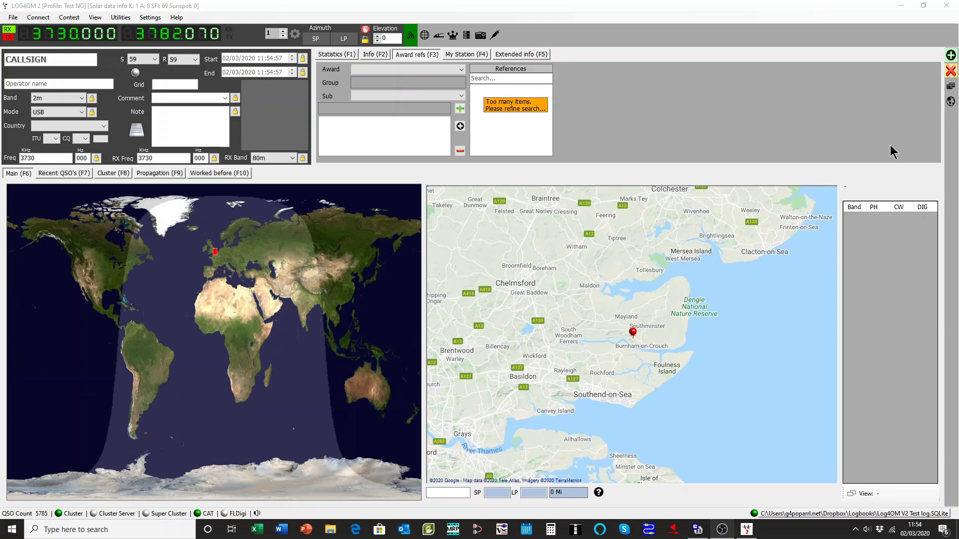
Load the Austrian 40m cluster spot noted OE/TI-657 - Brunschkopf into the contact entry and view its SOTA award reference
{"action": "left_click", "coordinate": [332, 56]}
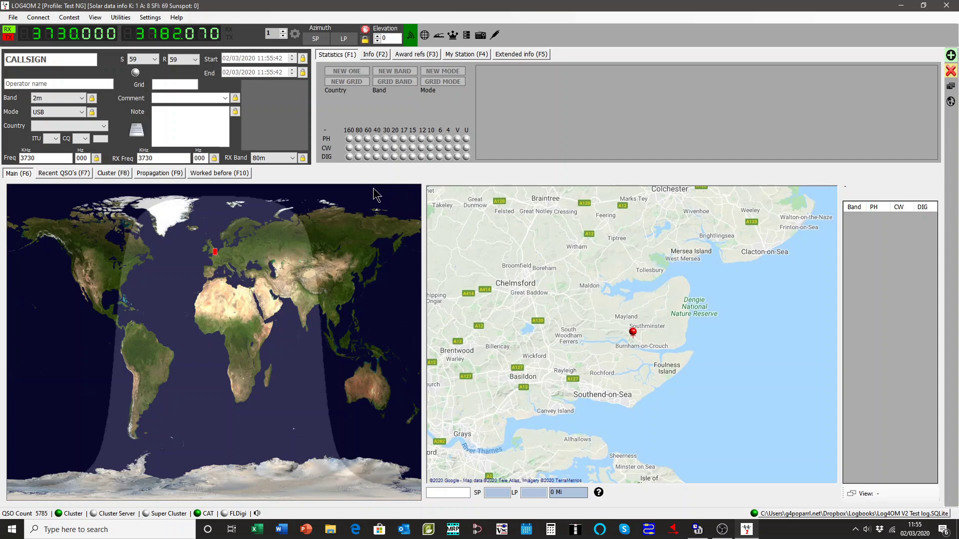
{"action": "left_click", "coordinate": [113, 174]}
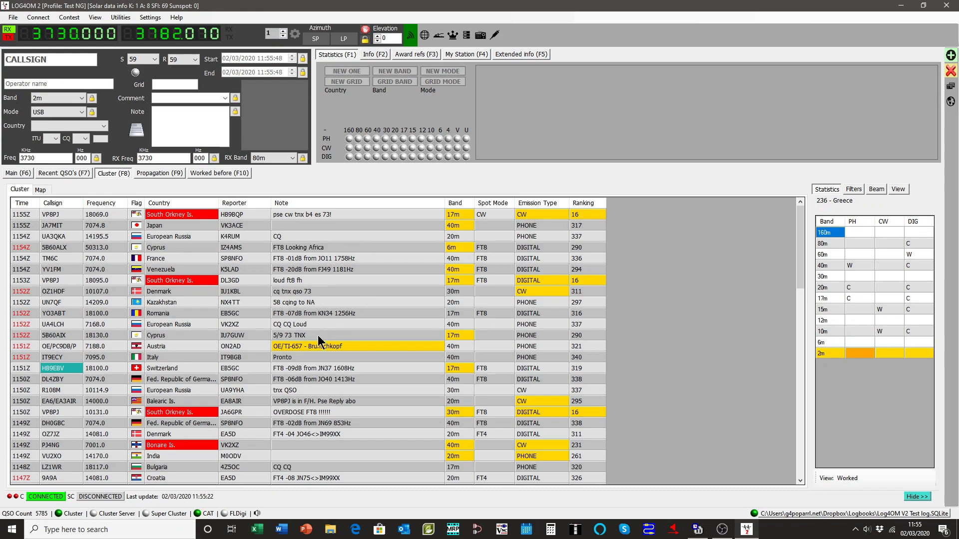
{"action": "scroll", "coordinate": [344, 344], "scroll_direction": "down", "scroll_amount": 3}
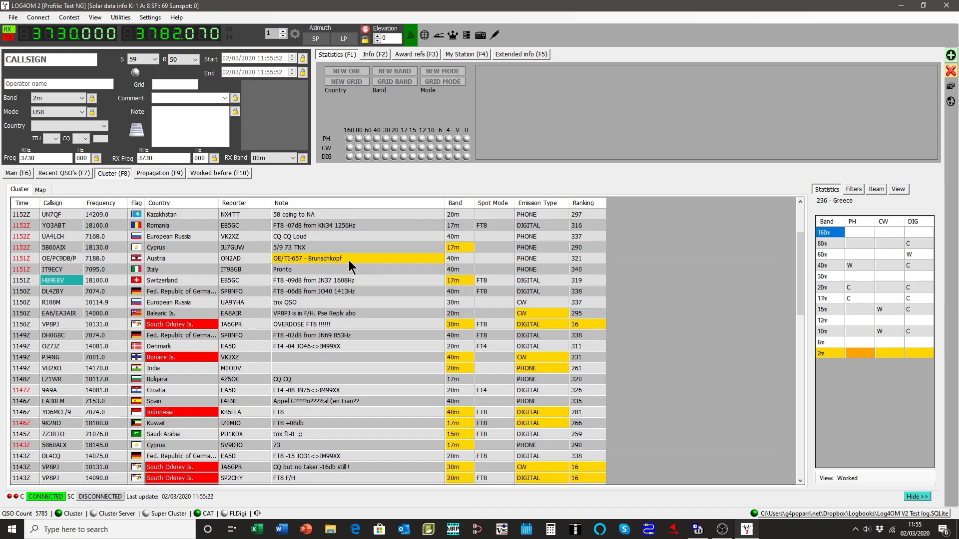
{"action": "scroll", "coordinate": [348, 260], "scroll_direction": "down", "scroll_amount": 1}
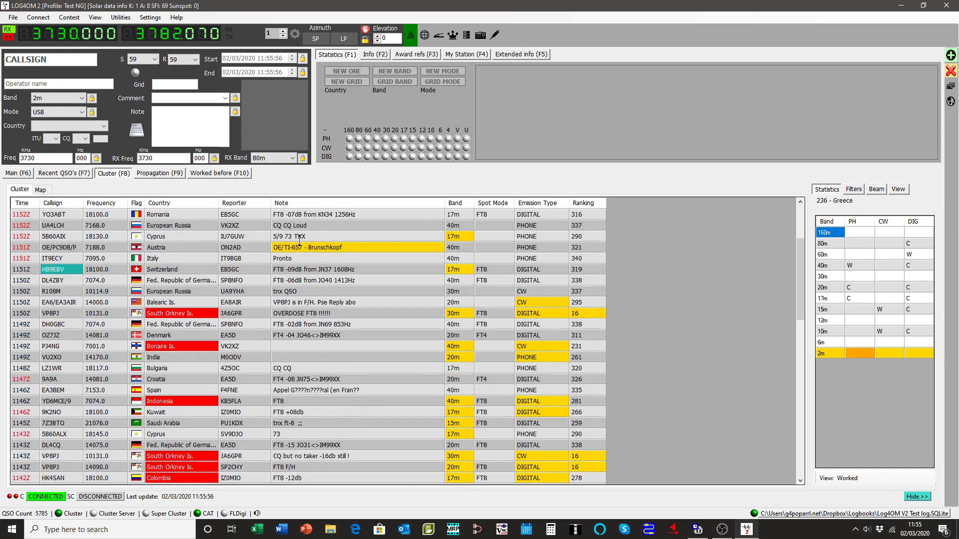
{"action": "double_click", "coordinate": [304, 247]}
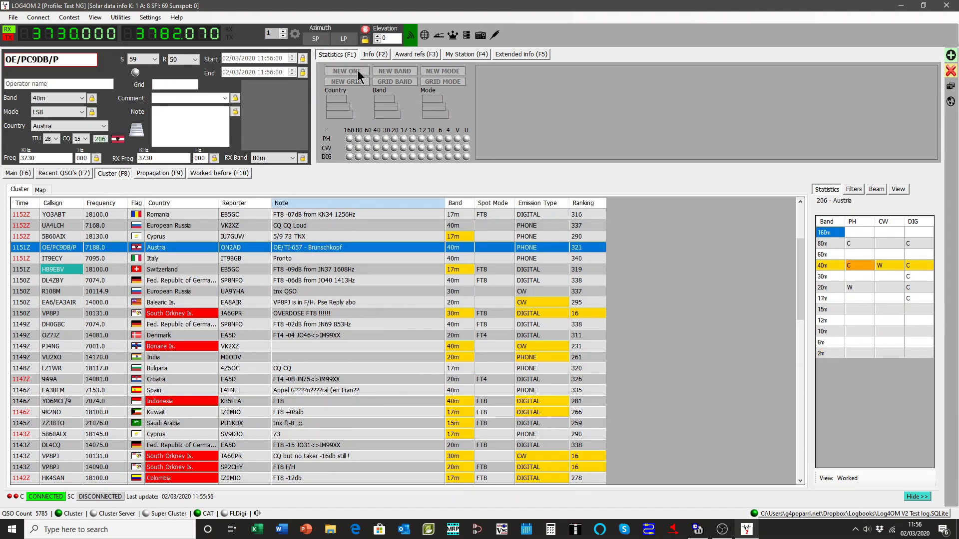
{"action": "left_click", "coordinate": [407, 55]}
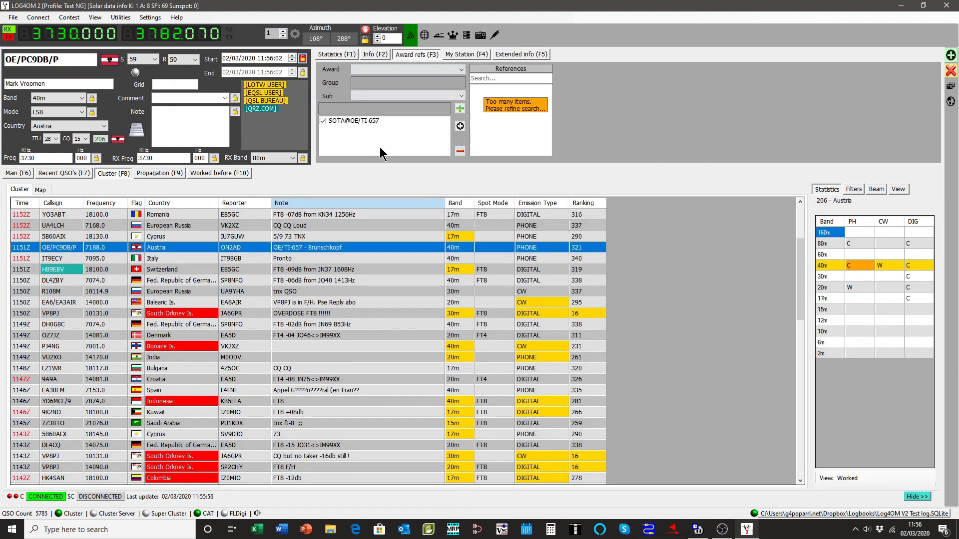
{"action": "left_click", "coordinate": [347, 121]}
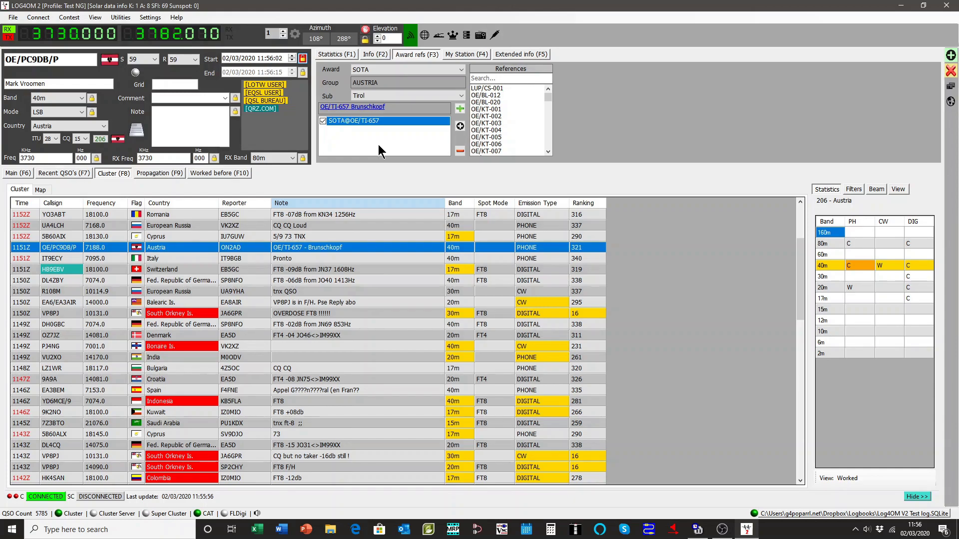
View the DME award reference of the Spanish 40m cluster spot noted MVC-0832 DME-15002, and clear the contact entry
{"action": "left_click", "coordinate": [335, 55]}
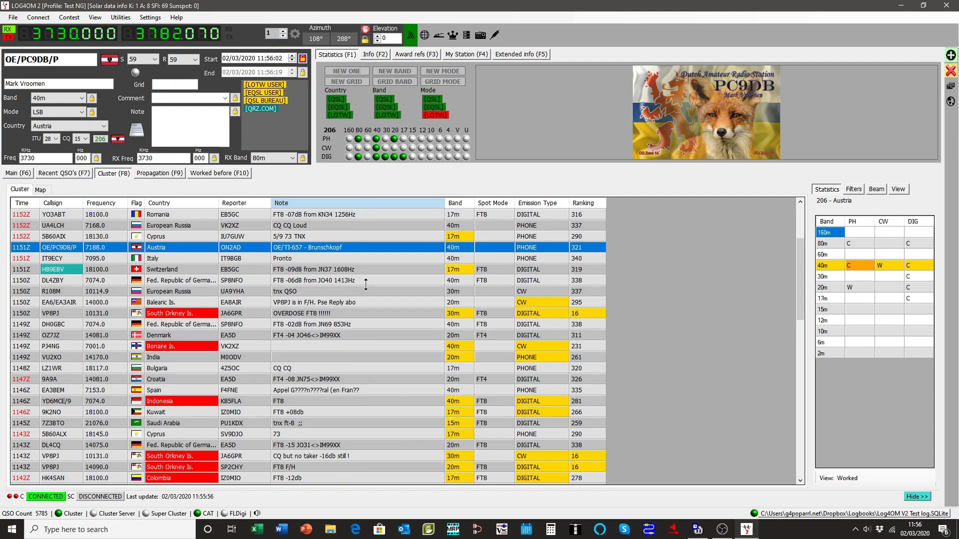
{"action": "scroll", "coordinate": [358, 302], "scroll_direction": "down", "scroll_amount": 9}
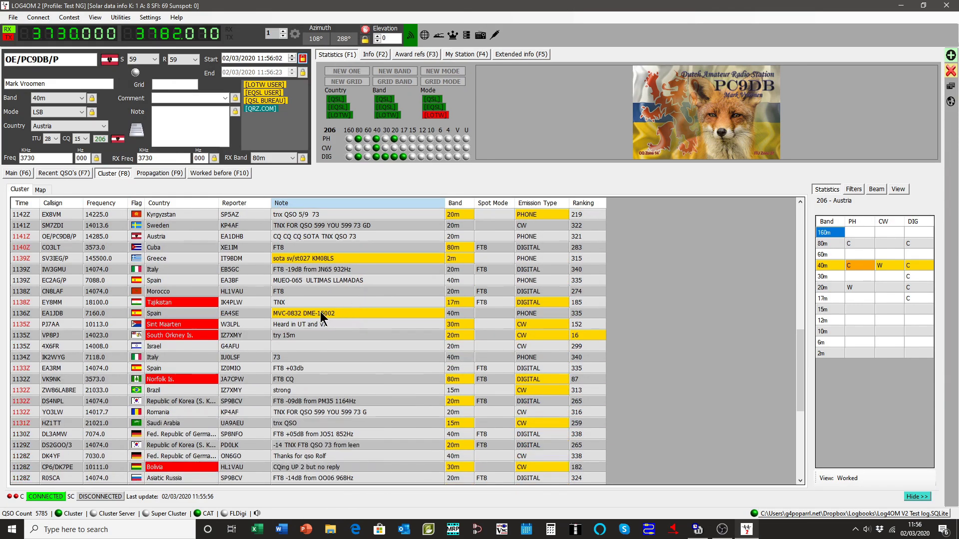
{"action": "double_click", "coordinate": [320, 312]}
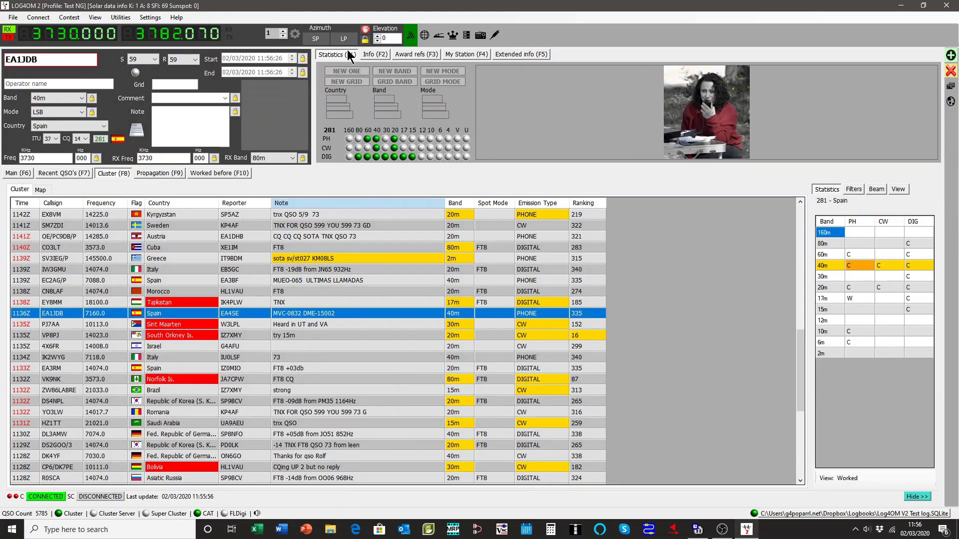
{"action": "left_click", "coordinate": [420, 57]}
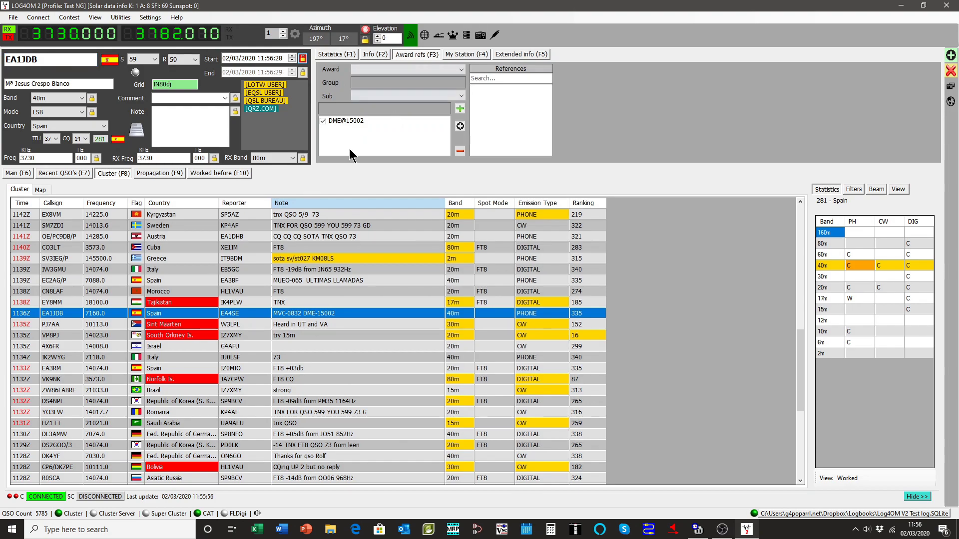
{"action": "left_click", "coordinate": [358, 120]}
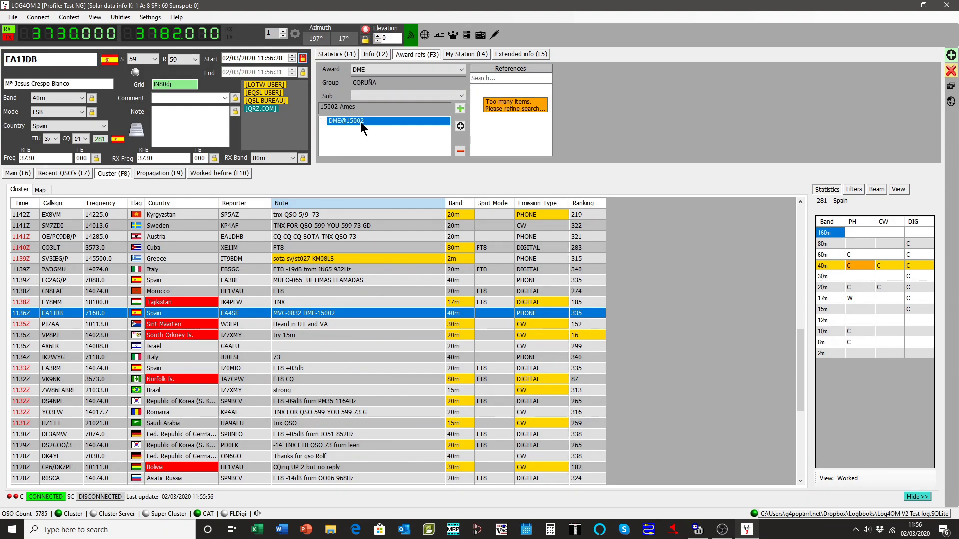
{"action": "left_click", "coordinate": [322, 120]}
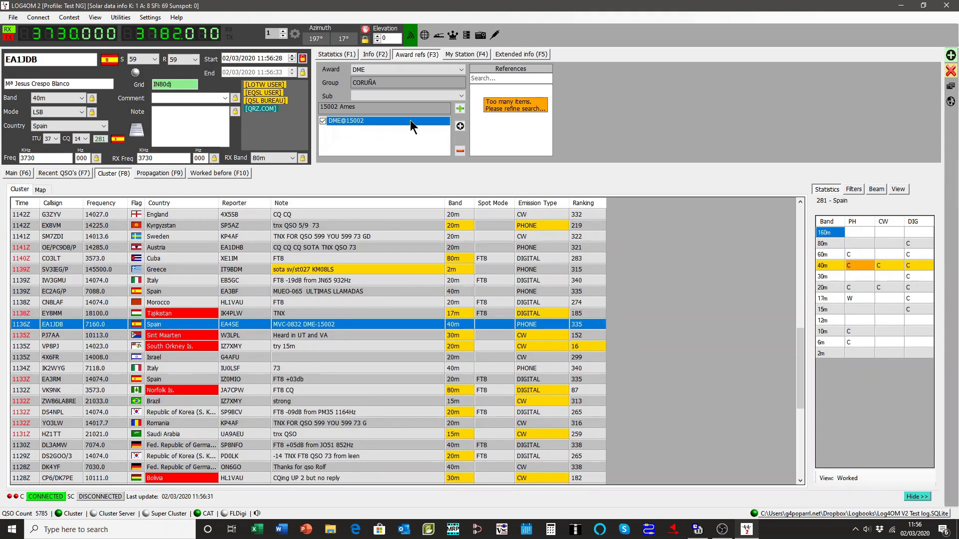
{"action": "left_click", "coordinate": [951, 70]}
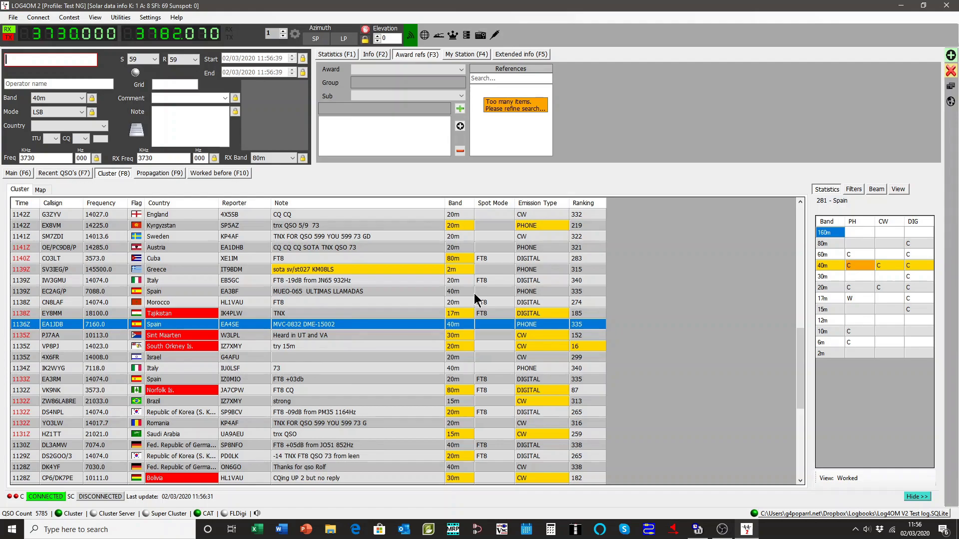
Open the award statistics and display the IOTA award
{"action": "left_click", "coordinate": [96, 18]}
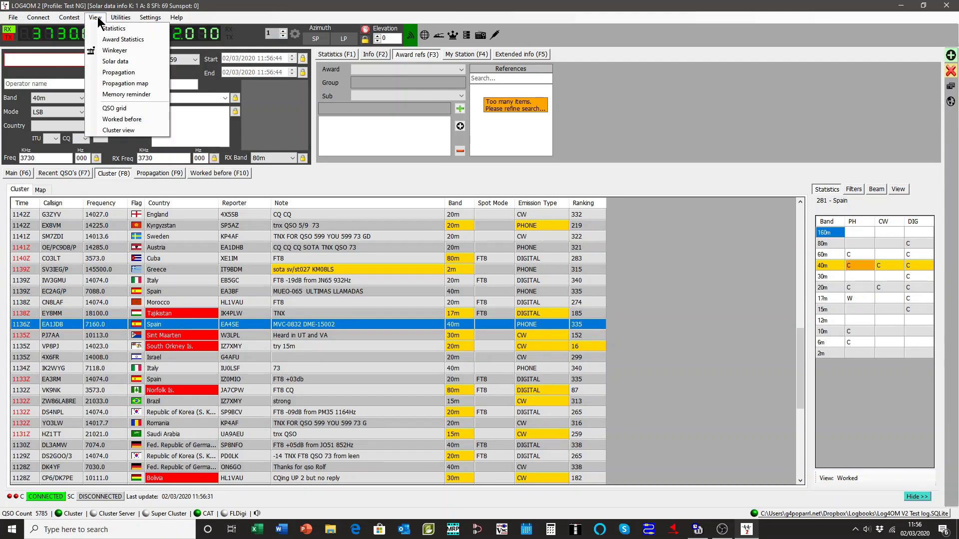
{"action": "left_click", "coordinate": [112, 39]}
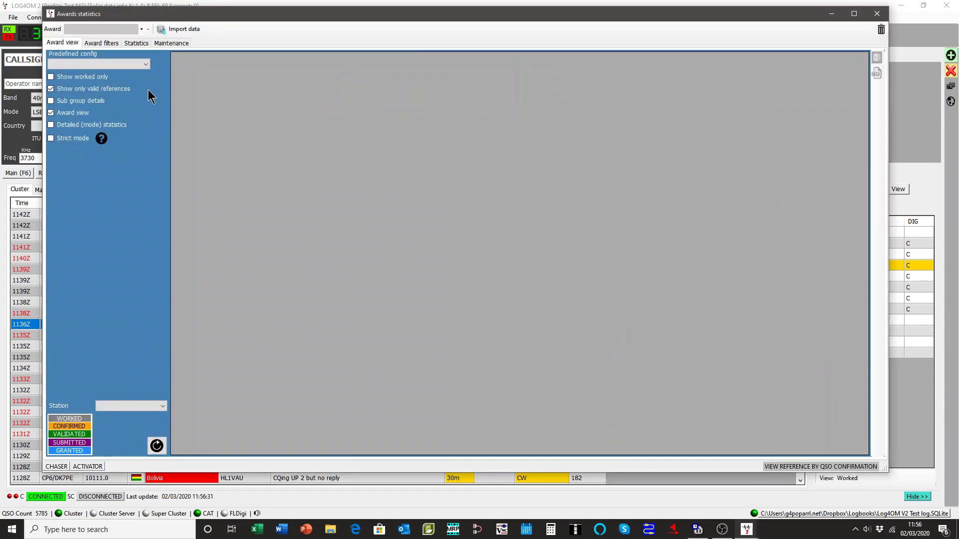
{"action": "left_click_drag", "start_coordinate": [168, 16], "coordinate": [184, 15]}
{"action": "left_click", "coordinate": [158, 28]}
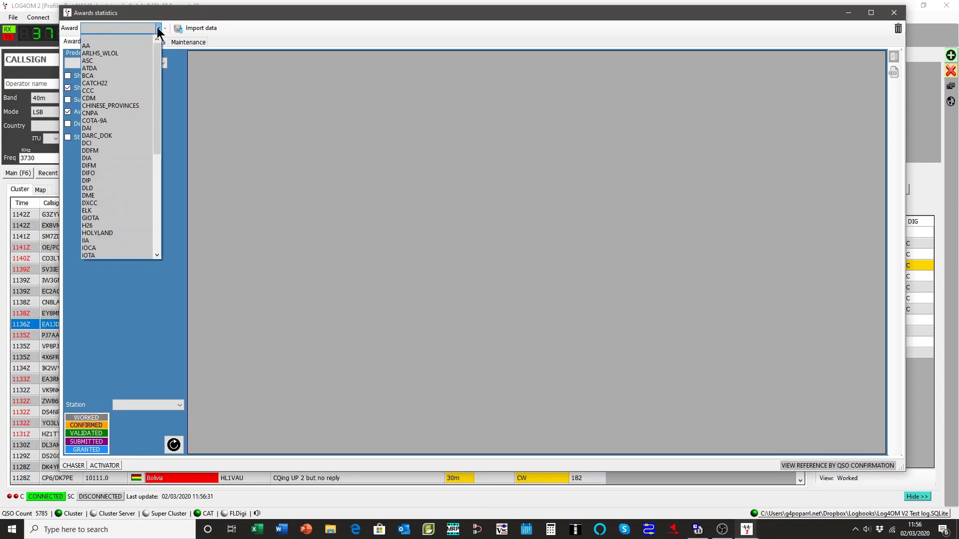
{"action": "left_click", "coordinate": [115, 257]}
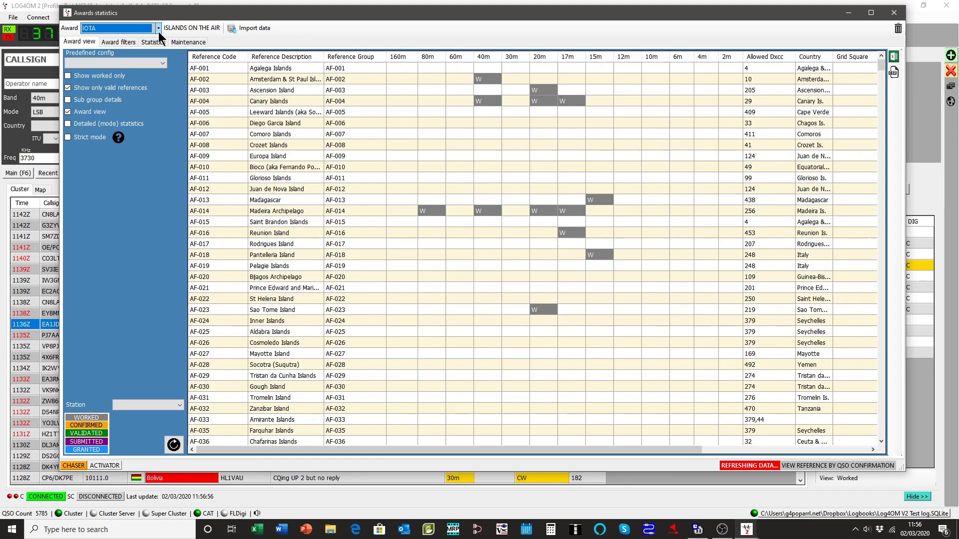
Switch the award statistics to DXCC and look at its predefined configurations
{"action": "left_click", "coordinate": [158, 29]}
{"action": "left_click", "coordinate": [160, 143]}
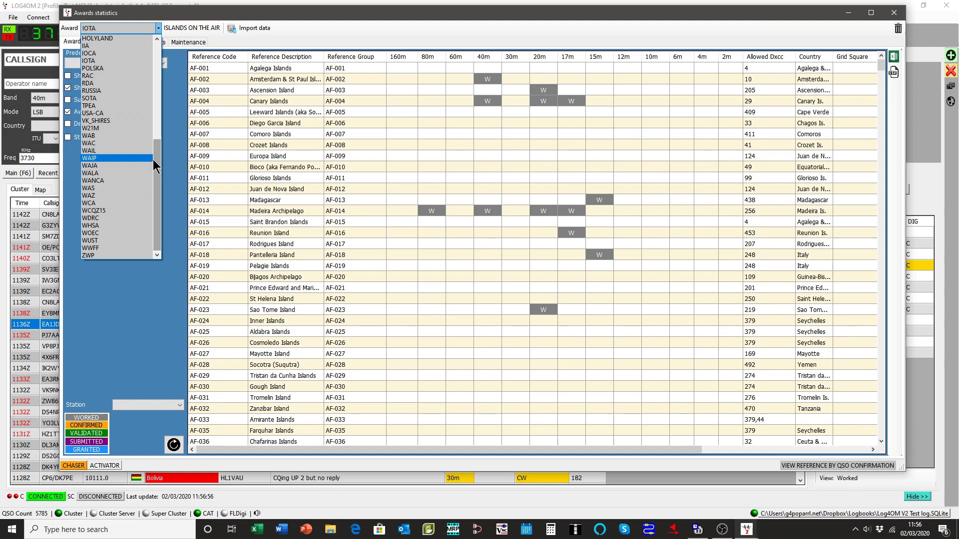
{"action": "left_click", "coordinate": [163, 167]}
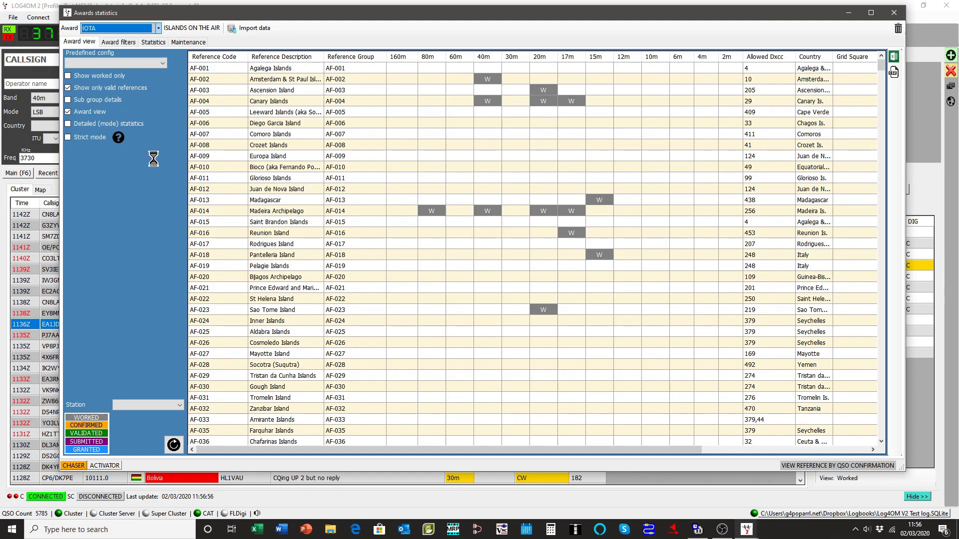
{"action": "left_click", "coordinate": [158, 29]}
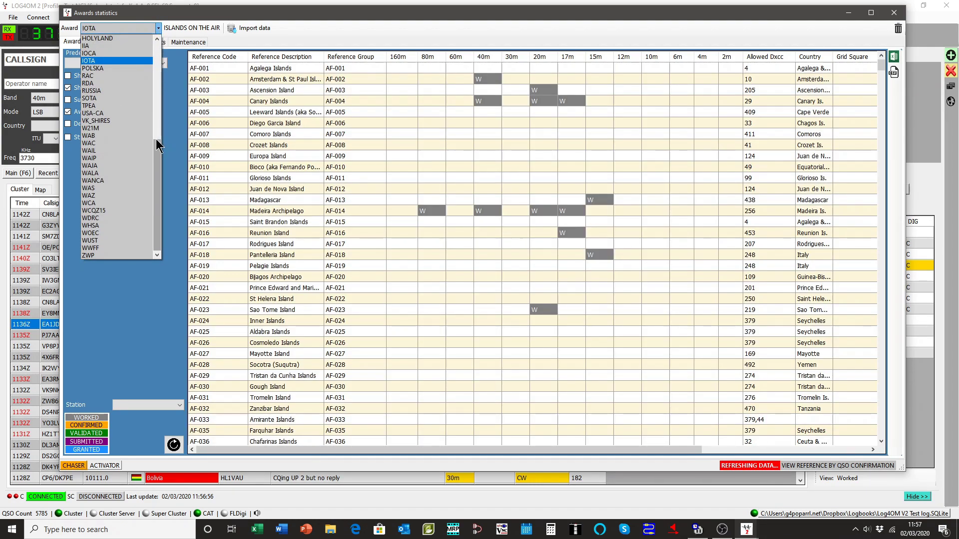
{"action": "left_click_drag", "start_coordinate": [159, 164], "coordinate": [162, 116]}
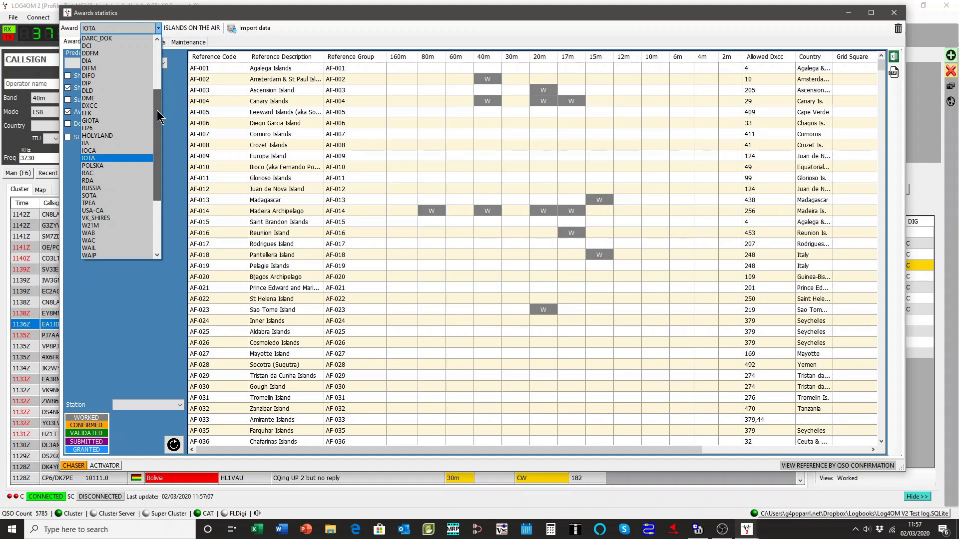
{"action": "left_click", "coordinate": [106, 107]}
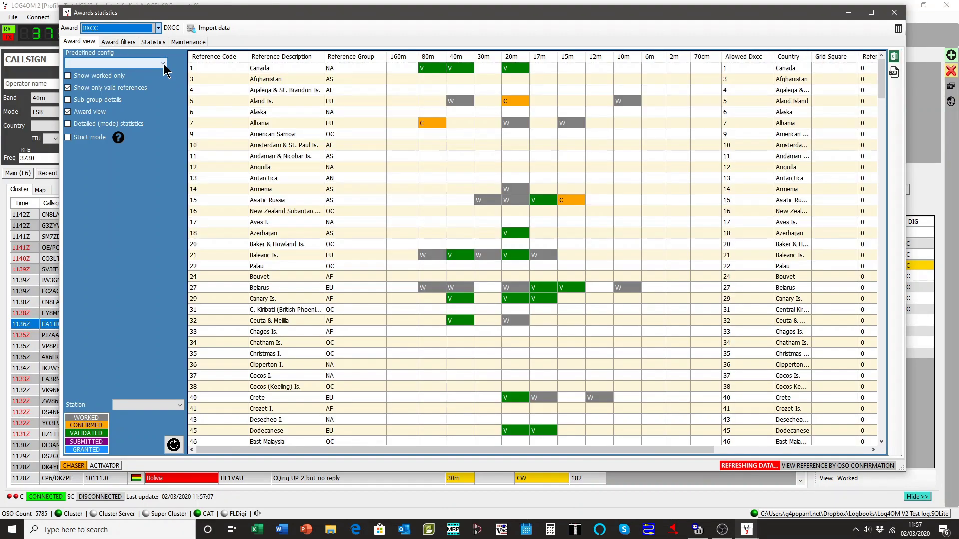
{"action": "left_click", "coordinate": [161, 63]}
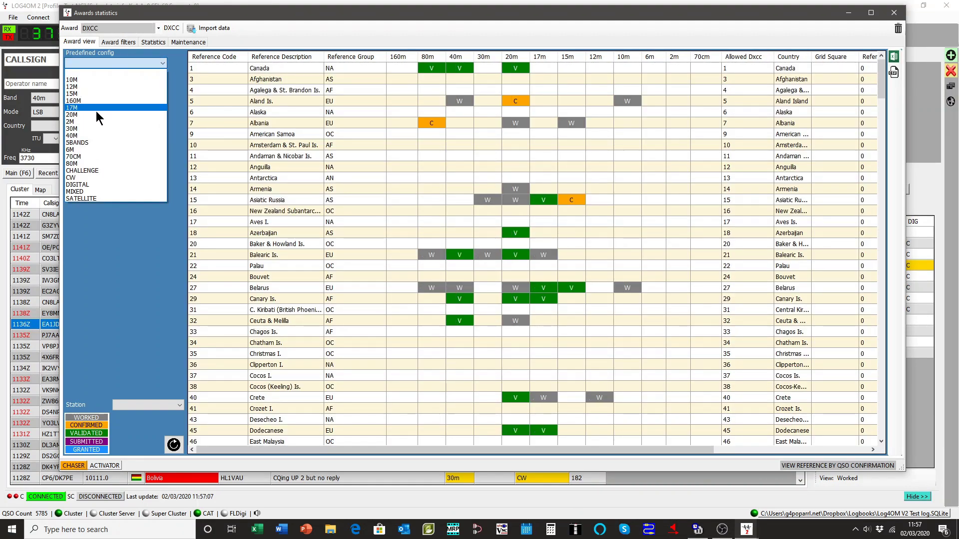
Switch the award statistics back to IOTA and show worked references only
{"action": "left_click", "coordinate": [159, 29]}
{"action": "left_click", "coordinate": [159, 29]}
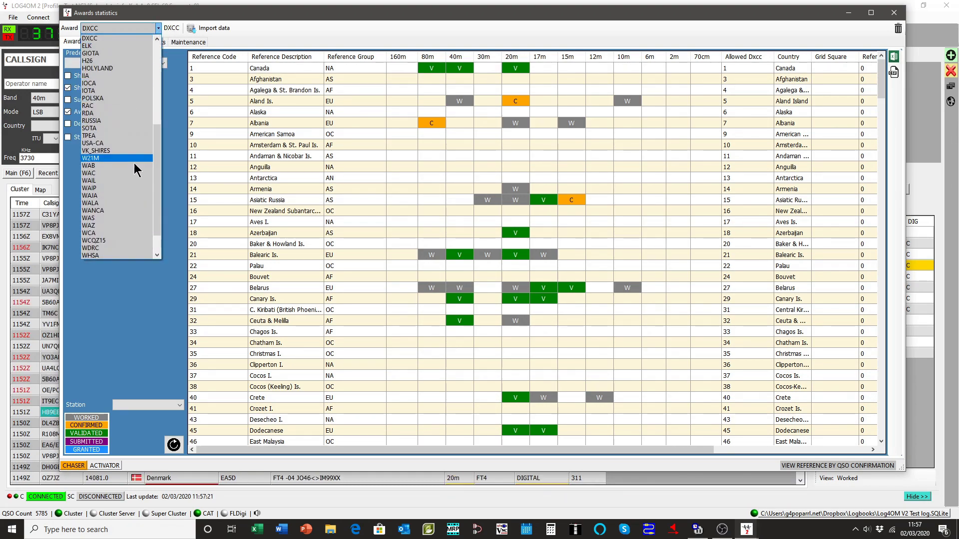
{"action": "left_click", "coordinate": [114, 92]}
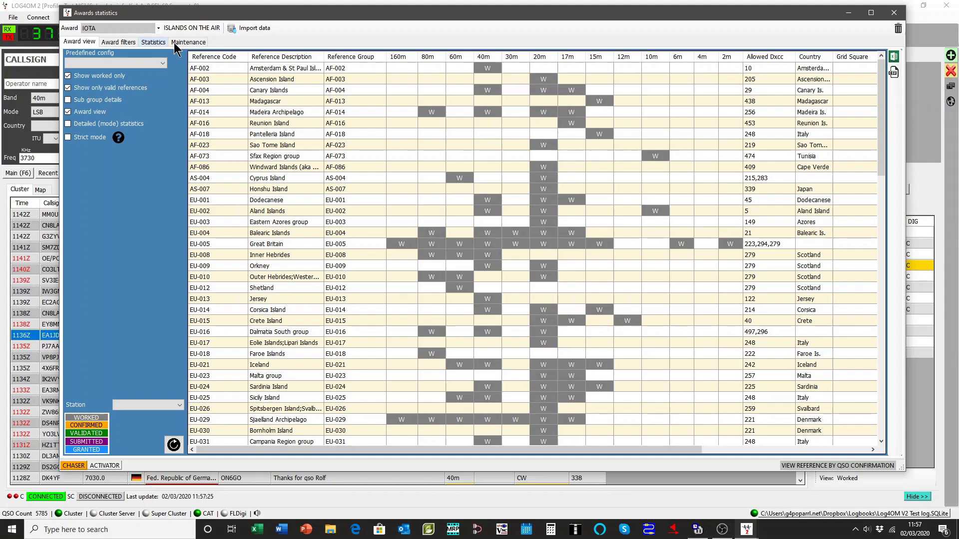
Filter the IOTA award by the DXCC entity Scotland and refresh the award results
{"action": "left_click", "coordinate": [131, 44]}
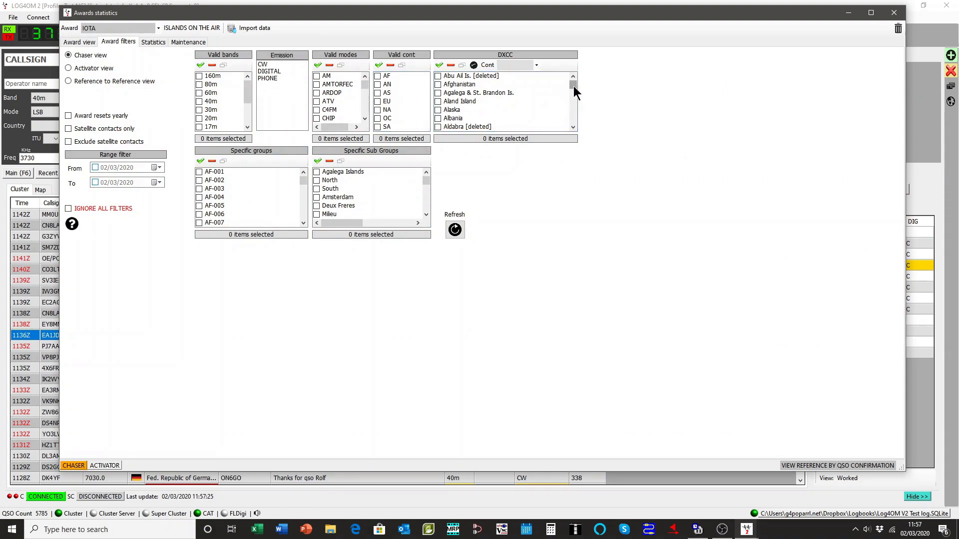
{"action": "left_click_drag", "start_coordinate": [573, 86], "coordinate": [561, 113]}
{"action": "scroll", "coordinate": [468, 114], "scroll_direction": "up", "scroll_amount": 3}
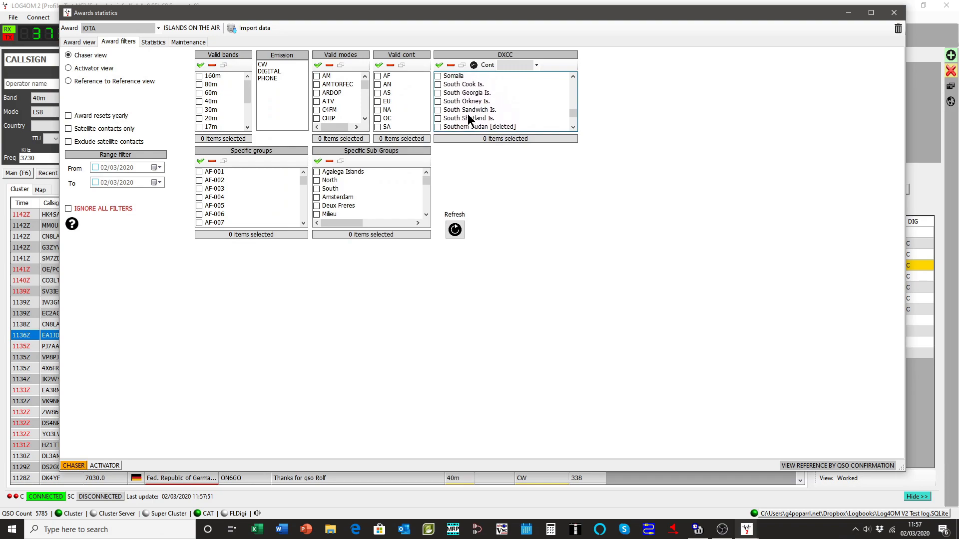
{"action": "scroll", "coordinate": [467, 113], "scroll_direction": "up", "scroll_amount": 2}
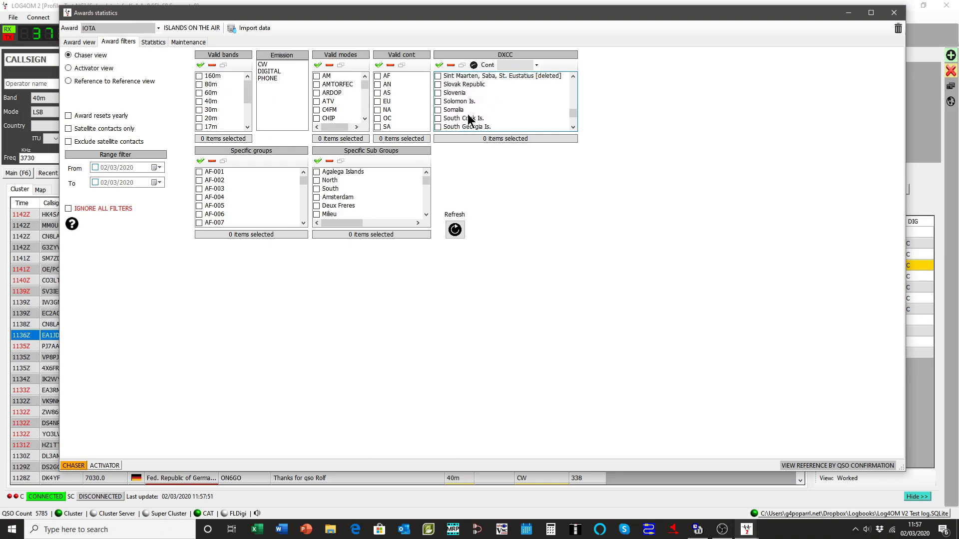
{"action": "scroll", "coordinate": [468, 116], "scroll_direction": "up", "scroll_amount": 3}
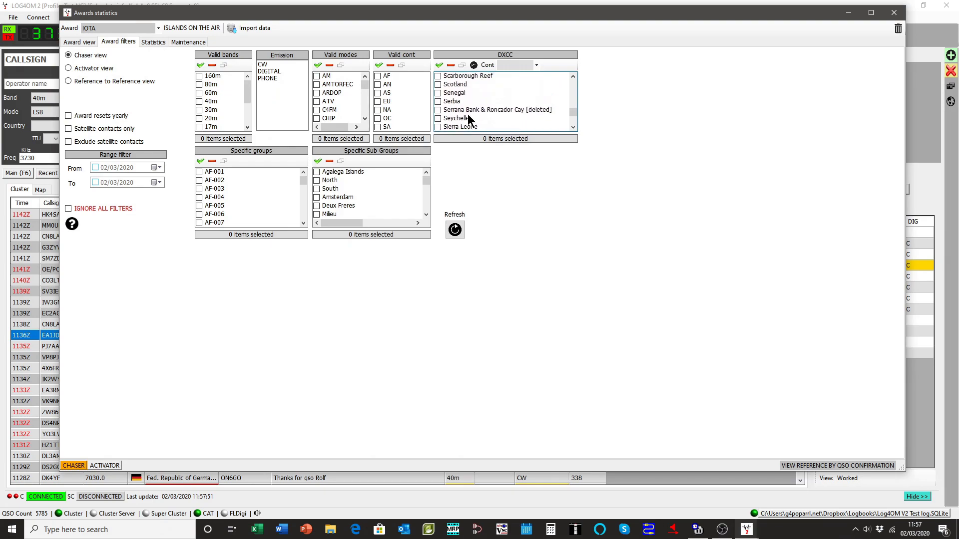
{"action": "scroll", "coordinate": [468, 118], "scroll_direction": "up", "scroll_amount": 2}
{"action": "scroll", "coordinate": [469, 118], "scroll_direction": "down", "scroll_amount": 1}
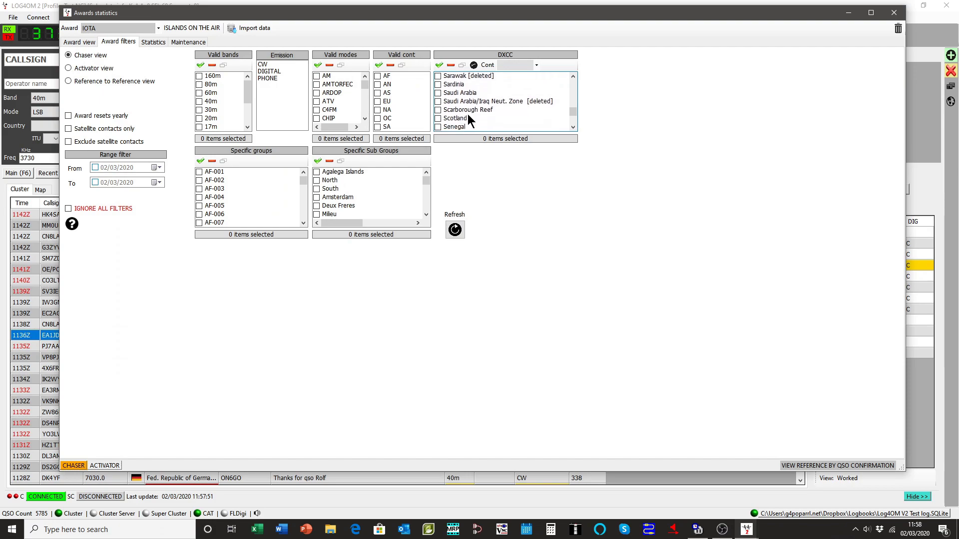
{"action": "left_click", "coordinate": [466, 119]}
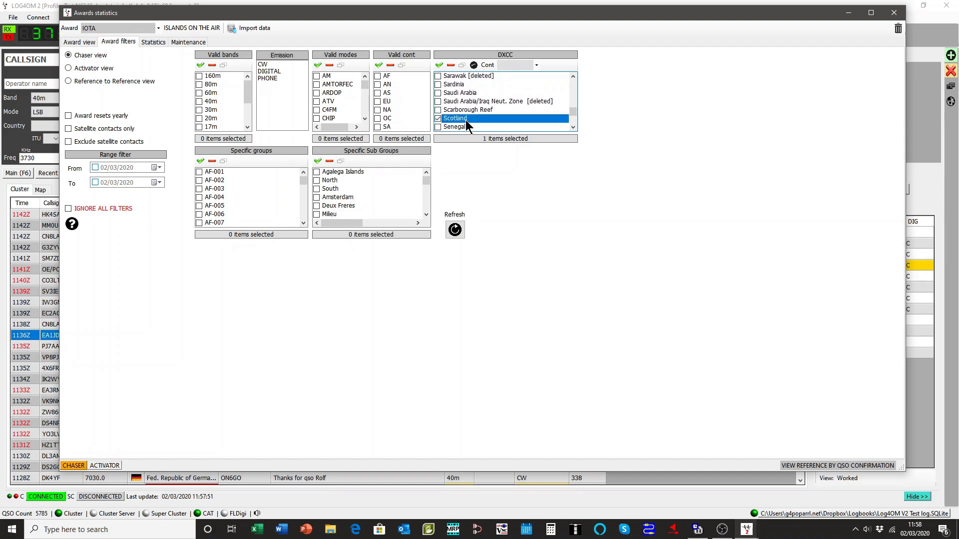
{"action": "left_click", "coordinate": [466, 120]}
{"action": "left_click", "coordinate": [455, 229]}
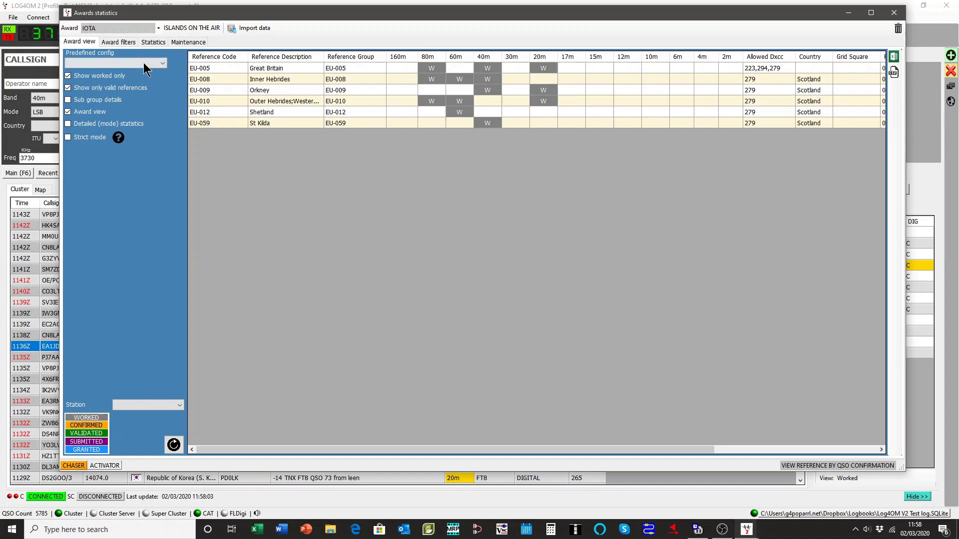
Clear the Scotland DXCC filter from the IOTA award and refresh the award results
{"action": "left_click", "coordinate": [123, 43]}
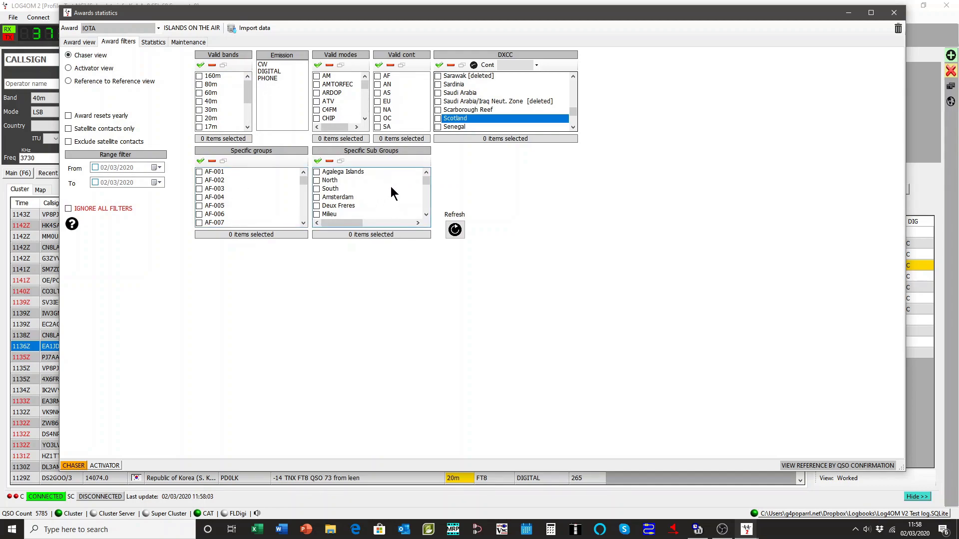
{"action": "left_click", "coordinate": [80, 43]}
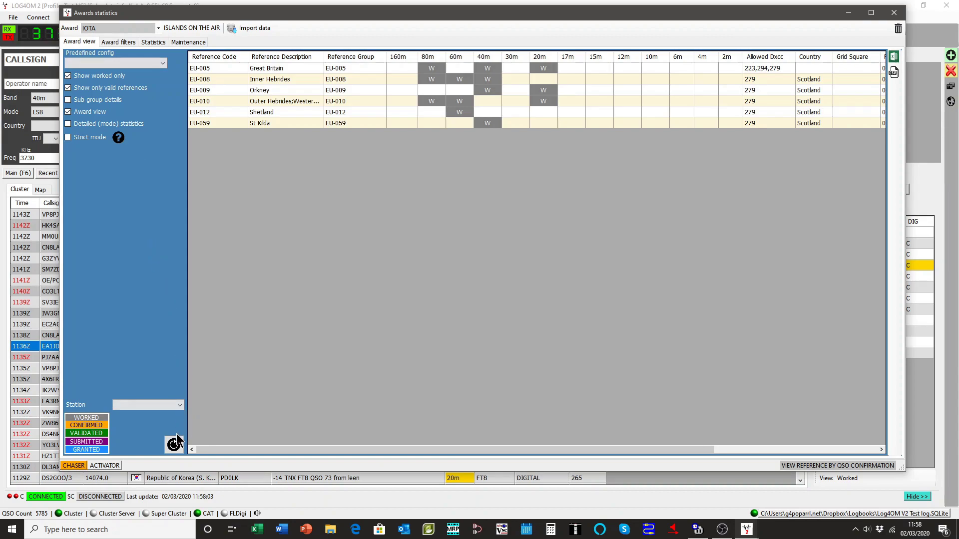
{"action": "left_click", "coordinate": [175, 444]}
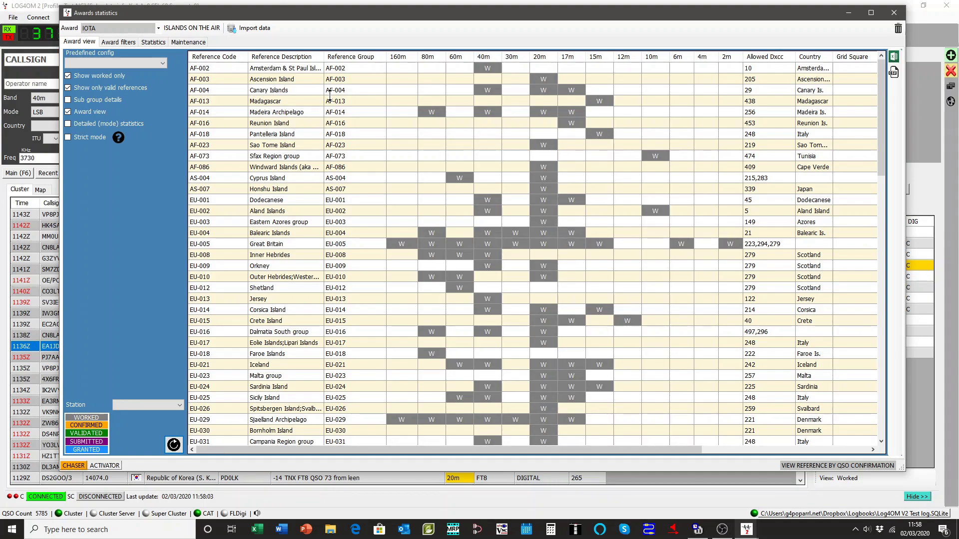
Open the batch confirmation import for the IOTA award and set the field separator to a comma
{"action": "left_click", "coordinate": [254, 28]}
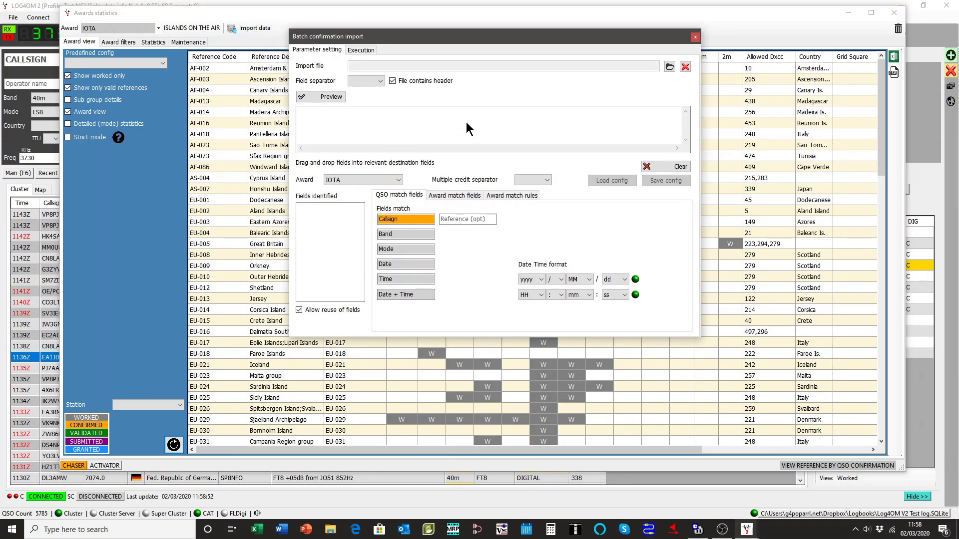
{"action": "left_click", "coordinate": [382, 85]}
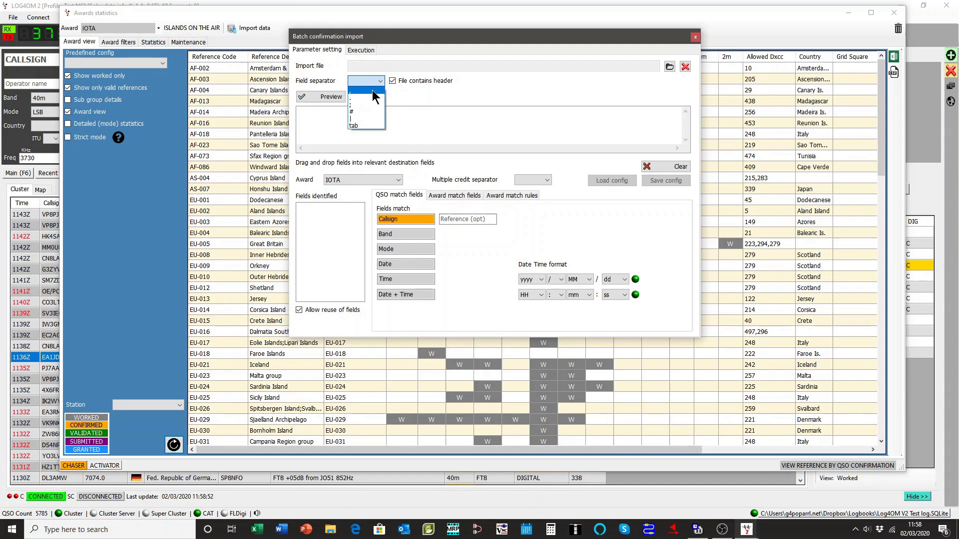
{"action": "left_click", "coordinate": [373, 91]}
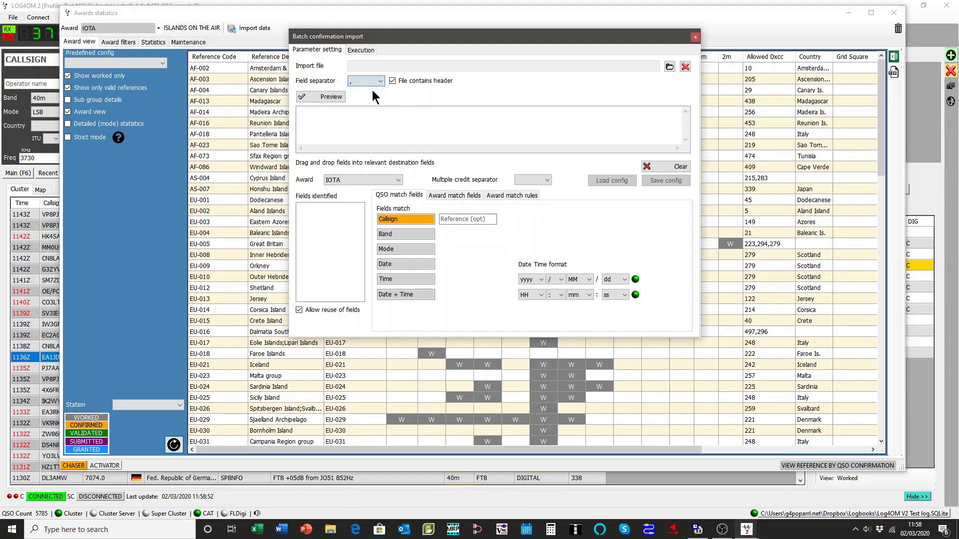
Select export.csv from the Desktop as the import file and preview its contents
{"action": "left_click", "coordinate": [669, 67]}
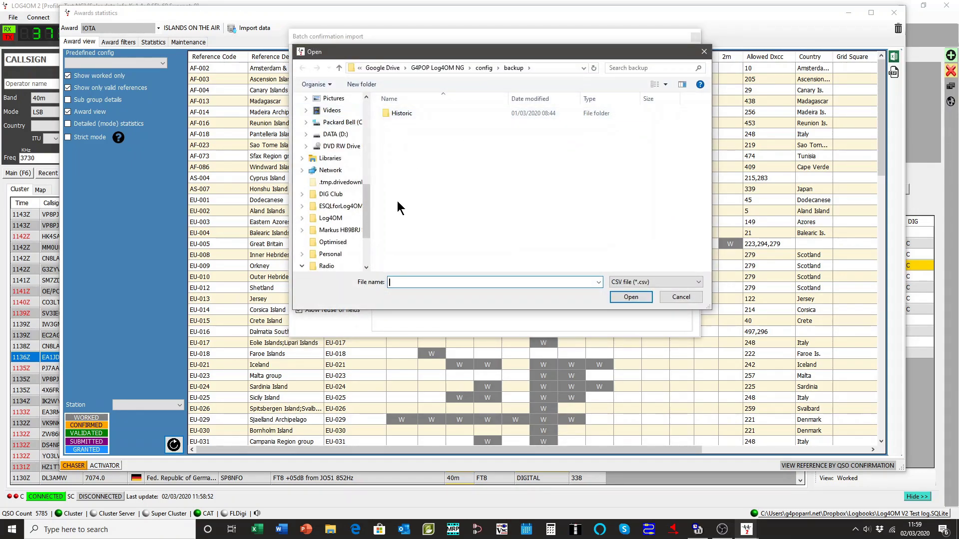
{"action": "left_click_drag", "start_coordinate": [371, 207], "coordinate": [361, 125]}
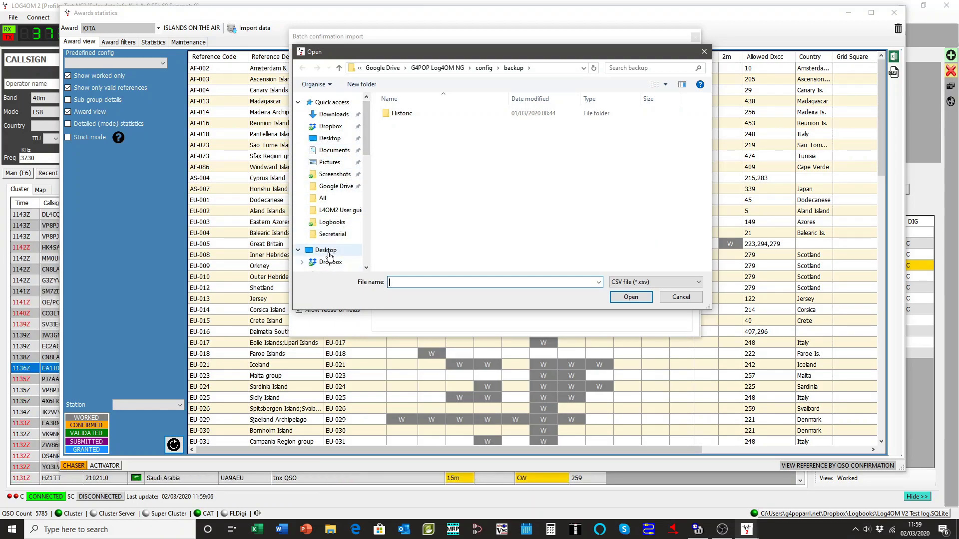
{"action": "left_click", "coordinate": [328, 254]}
{"action": "scroll", "coordinate": [595, 175], "scroll_direction": "down", "scroll_amount": 3}
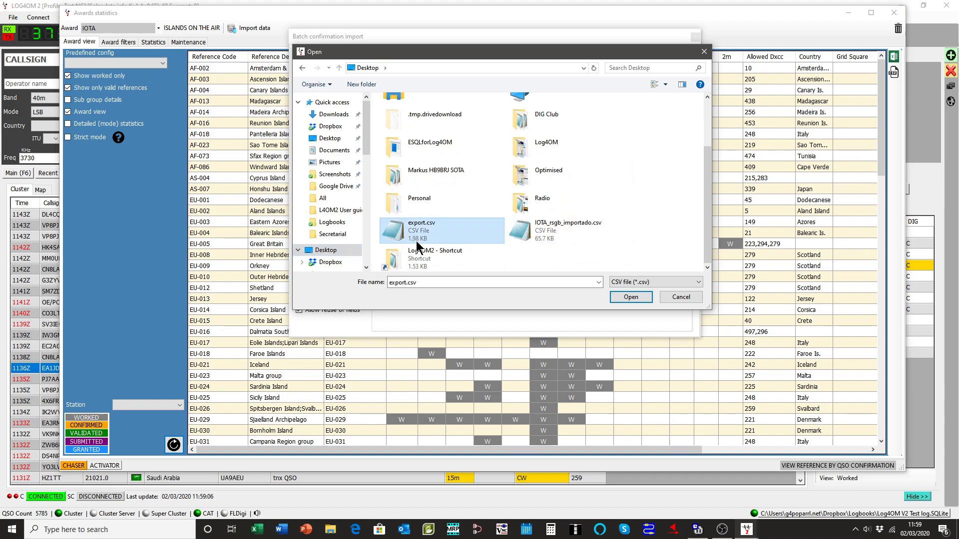
{"action": "left_click", "coordinate": [436, 241]}
{"action": "left_click", "coordinate": [628, 298]}
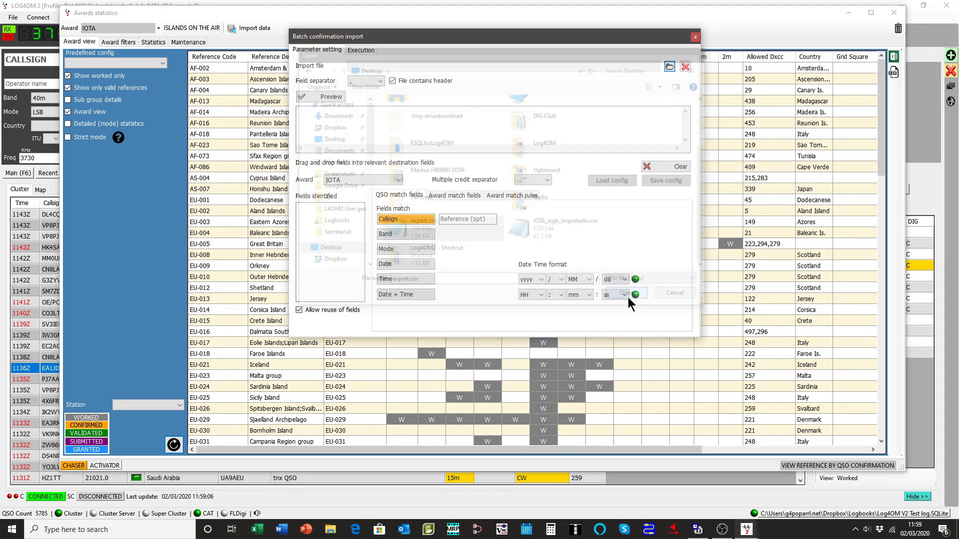
{"action": "left_click", "coordinate": [320, 98]}
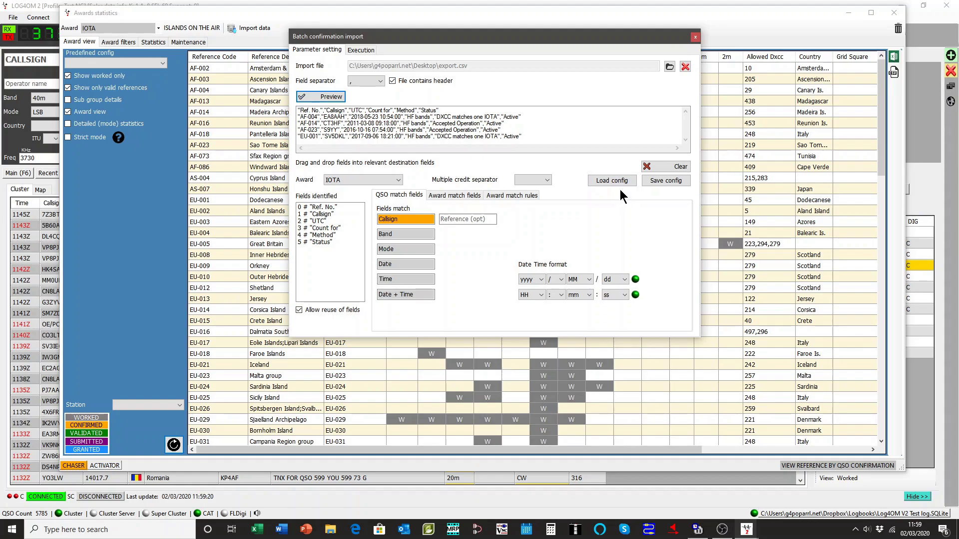
Load the IOTA_IMPORT_CONFIRMATIONS.json configuration and review its award match and QSO match fields
{"action": "left_click", "coordinate": [607, 182]}
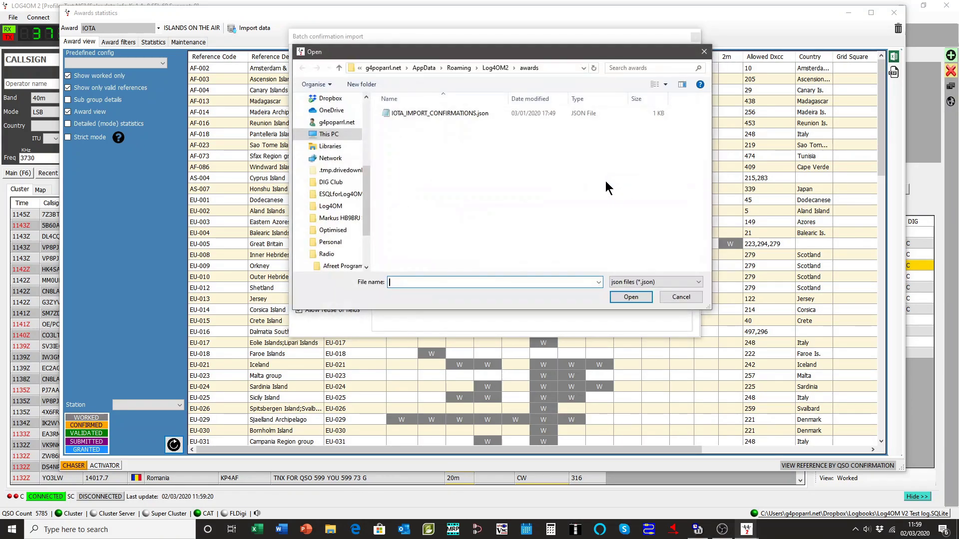
{"action": "left_click", "coordinate": [454, 115]}
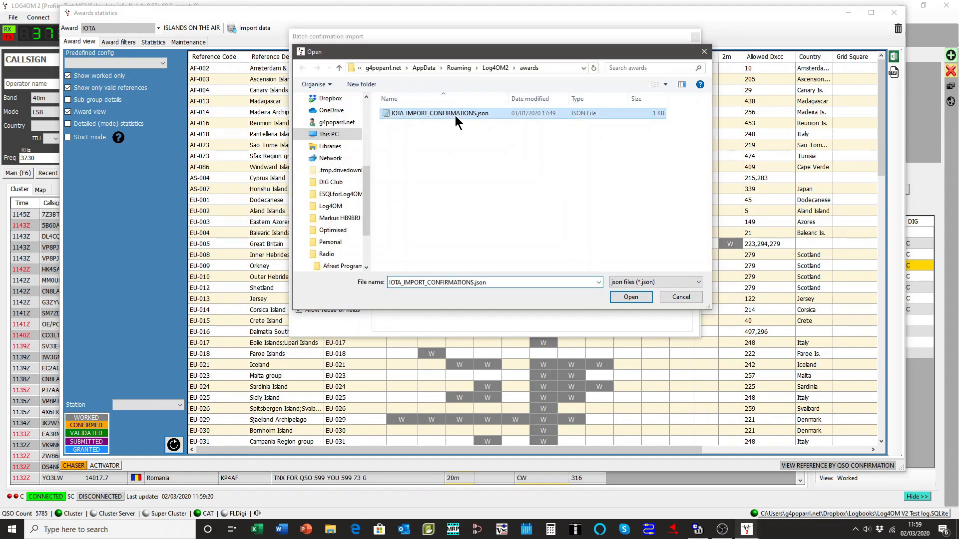
{"action": "left_click", "coordinate": [630, 297]}
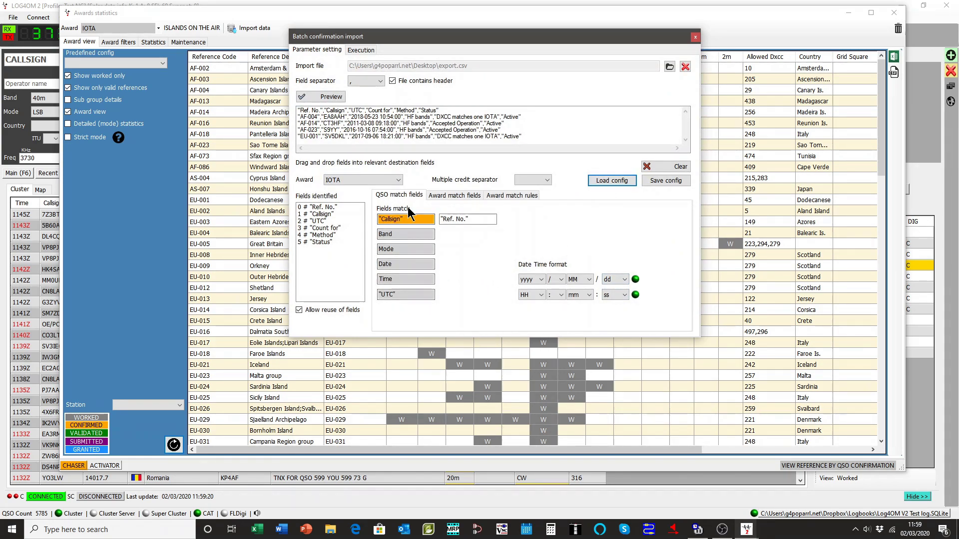
{"action": "left_click", "coordinate": [459, 196]}
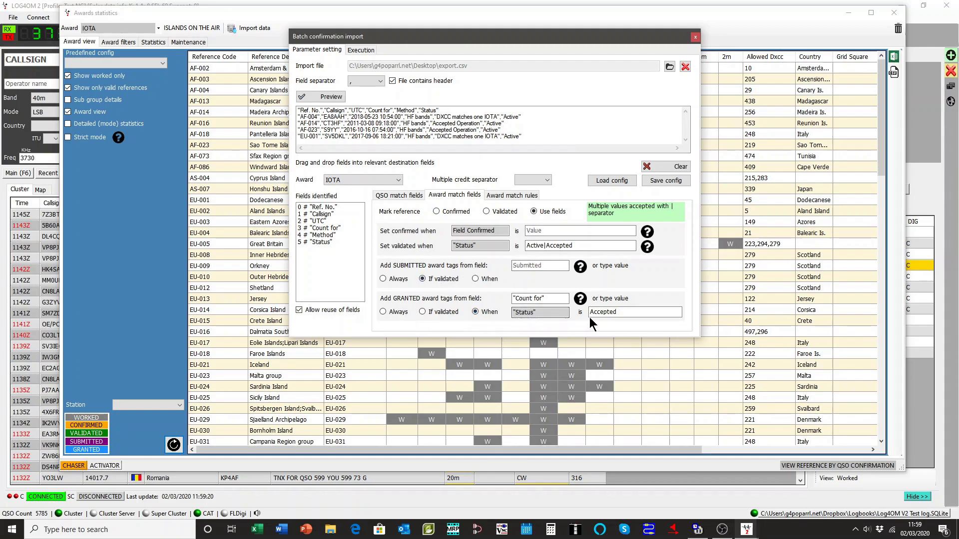
{"action": "left_click", "coordinate": [616, 312]}
{"action": "left_click", "coordinate": [397, 196]}
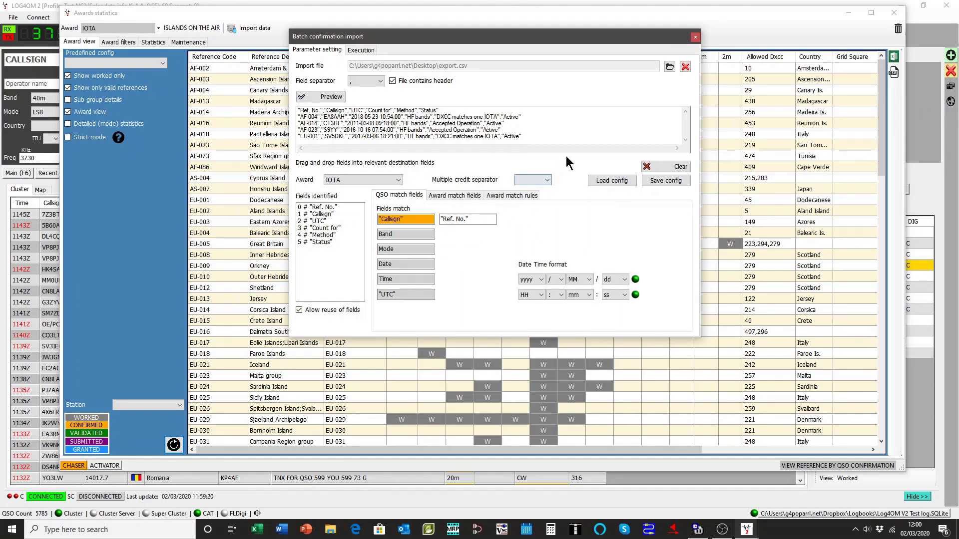
Run the IOTA confirmation import with saving to the log and close the import window
{"action": "left_click", "coordinate": [361, 50]}
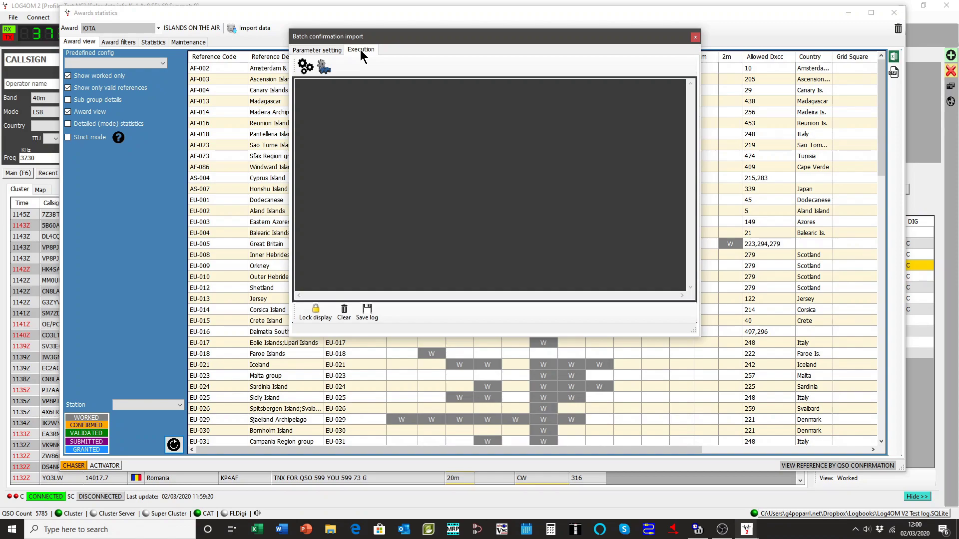
{"action": "left_click", "coordinate": [323, 70]}
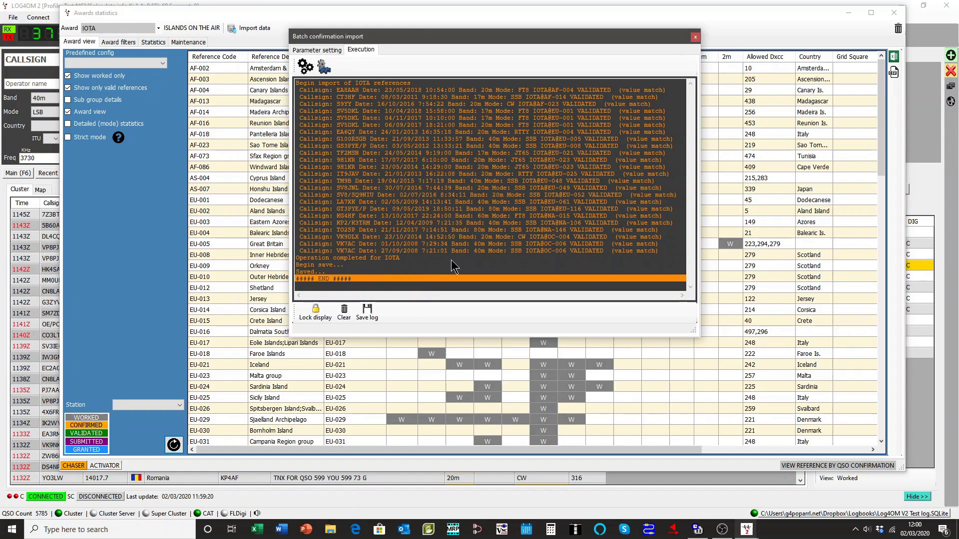
{"action": "left_click", "coordinate": [695, 37]}
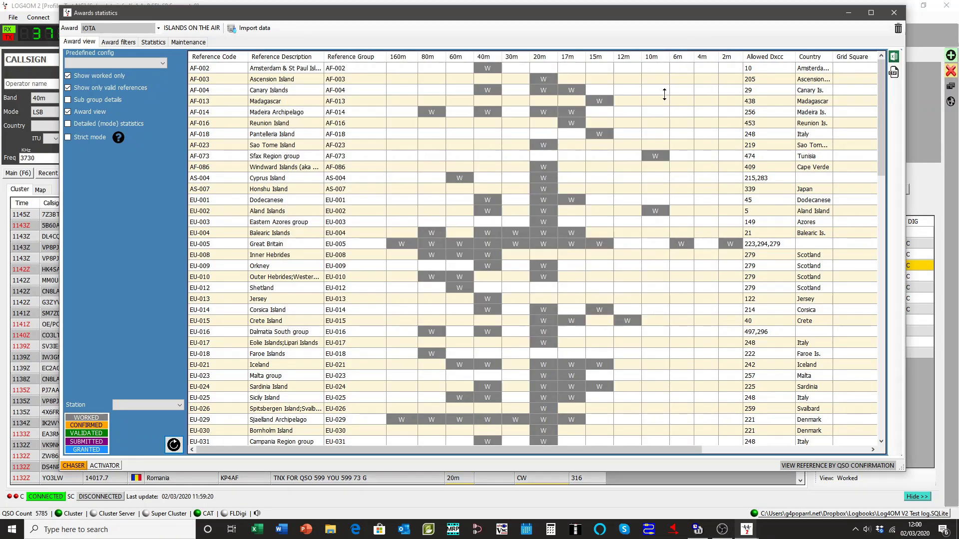
Refresh the IOTA award view and look through the references for validated band slots
{"action": "left_click", "coordinate": [173, 445]}
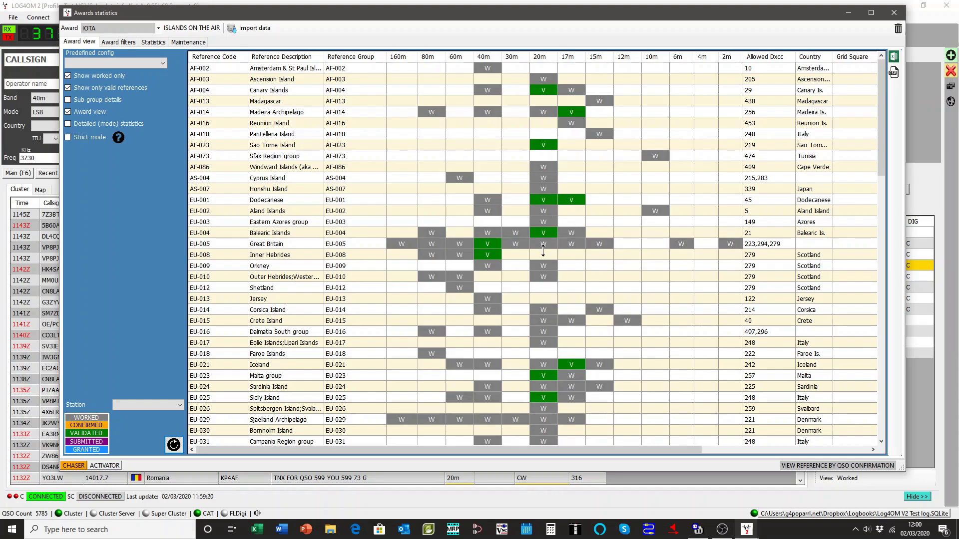
{"action": "scroll", "coordinate": [571, 367], "scroll_direction": "down", "scroll_amount": 3}
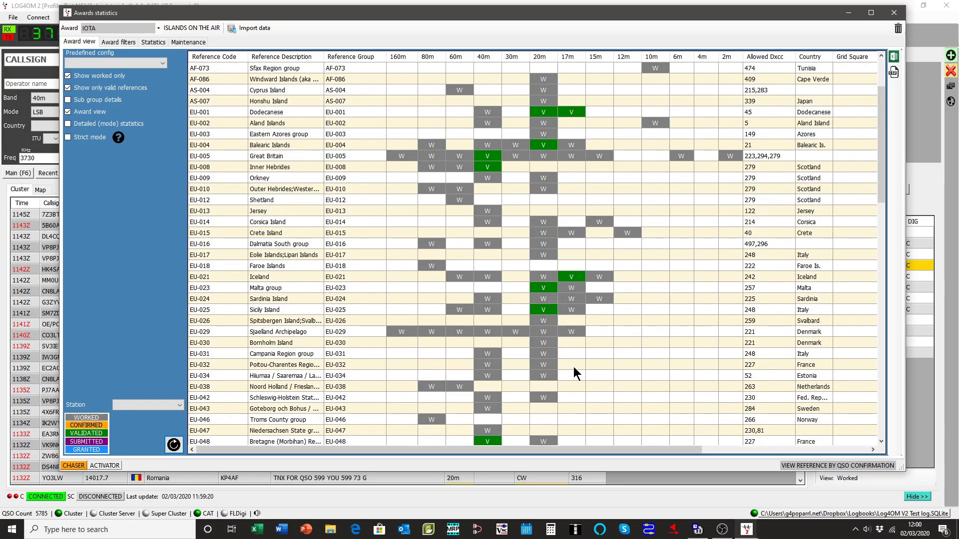
{"action": "scroll", "coordinate": [574, 368], "scroll_direction": "down", "scroll_amount": 9}
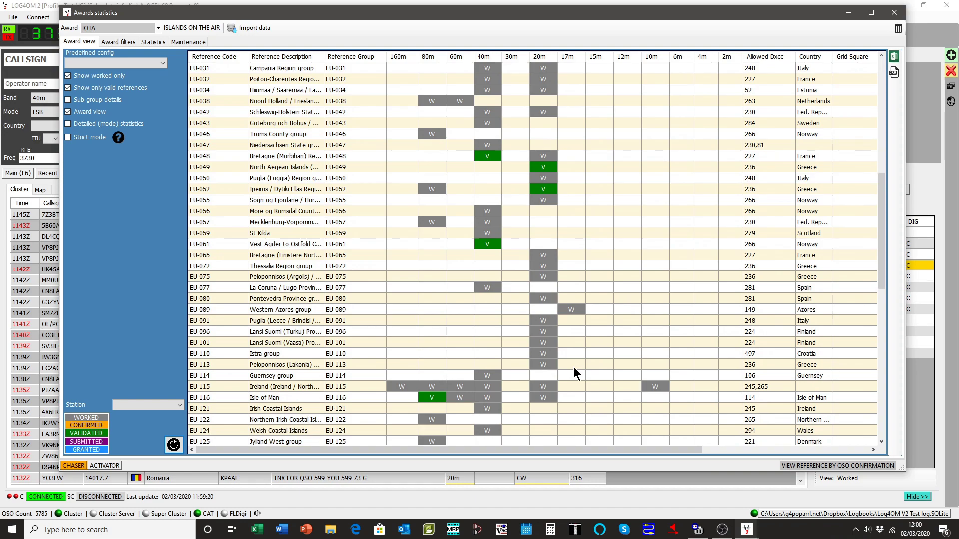
{"action": "scroll", "coordinate": [574, 373], "scroll_direction": "down", "scroll_amount": 3}
{"action": "scroll", "coordinate": [572, 369], "scroll_direction": "up", "scroll_amount": 10}
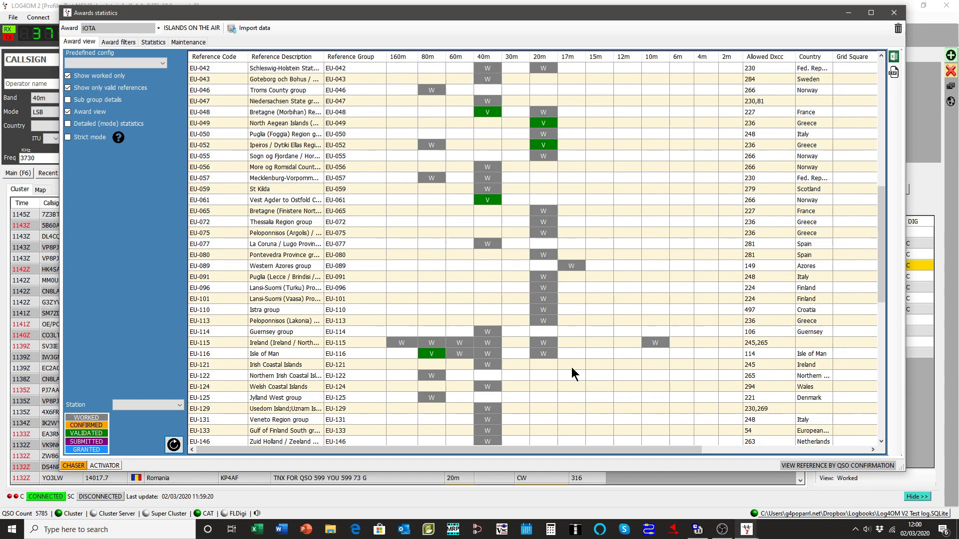
{"action": "scroll", "coordinate": [572, 374], "scroll_direction": "up", "scroll_amount": 4}
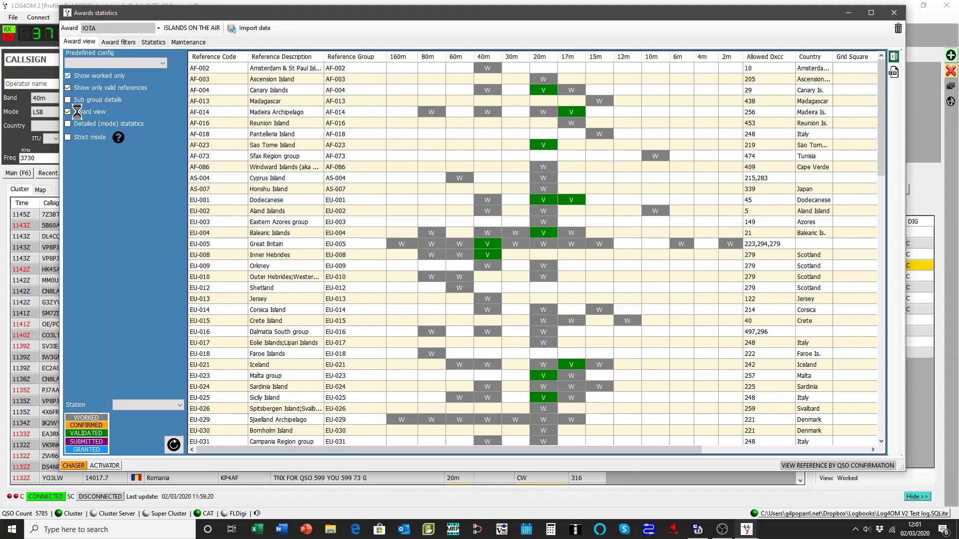
Include unworked IOTA references and filter the award results by the continent OC
{"action": "left_click", "coordinate": [96, 76]}
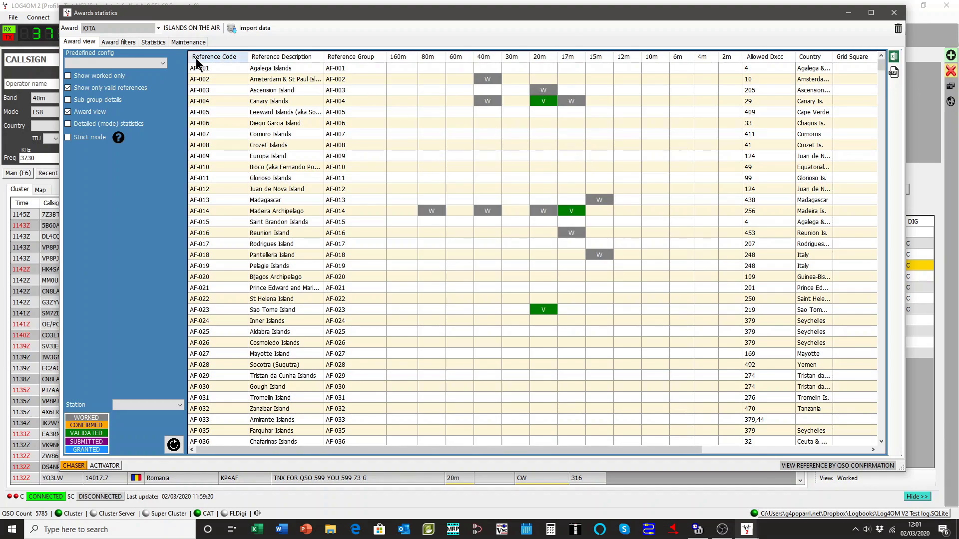
{"action": "left_click", "coordinate": [122, 43]}
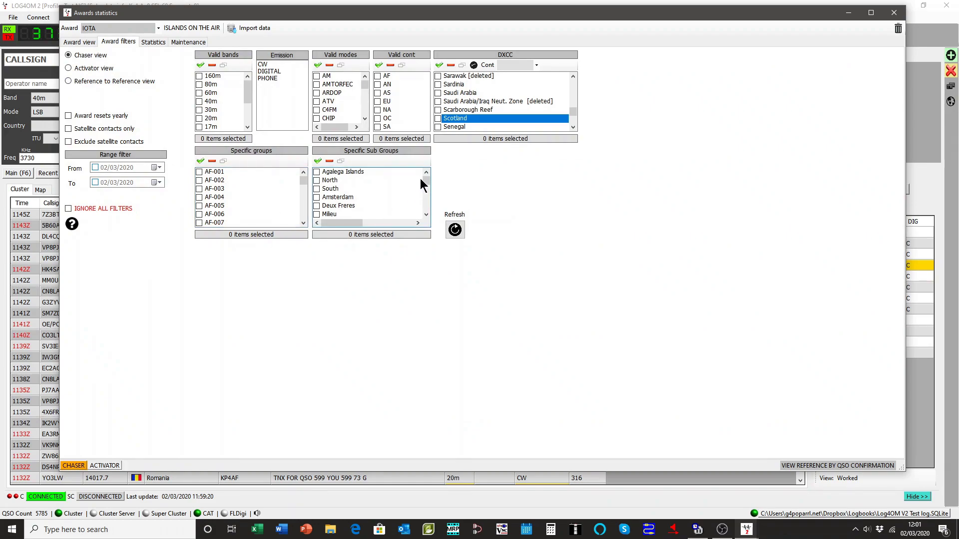
{"action": "left_click_drag", "start_coordinate": [426, 181], "coordinate": [426, 204]}
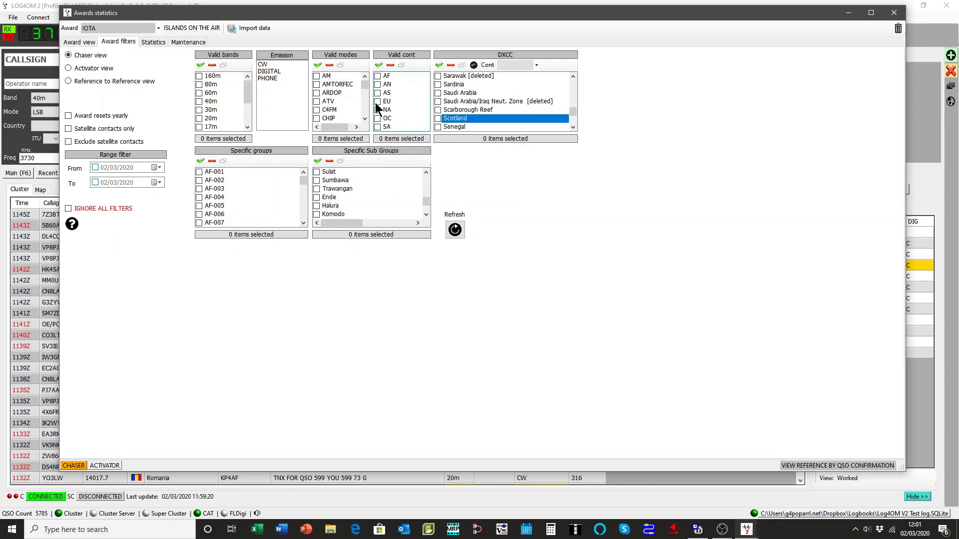
{"action": "left_click", "coordinate": [375, 116]}
{"action": "left_click", "coordinate": [455, 230]}
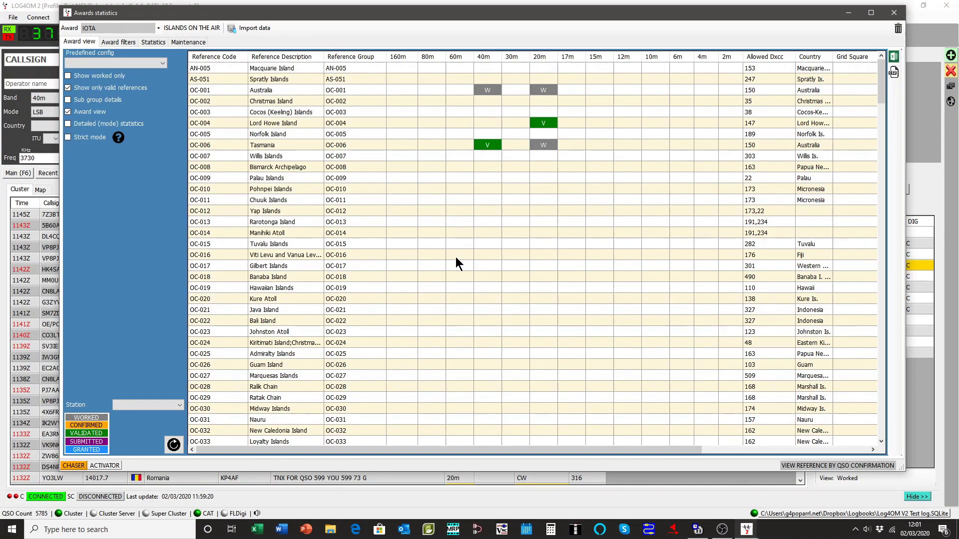
Export the filtered IOTA award table to Excel as IOTA.xlsx on the Desktop
{"action": "left_click", "coordinate": [892, 55]}
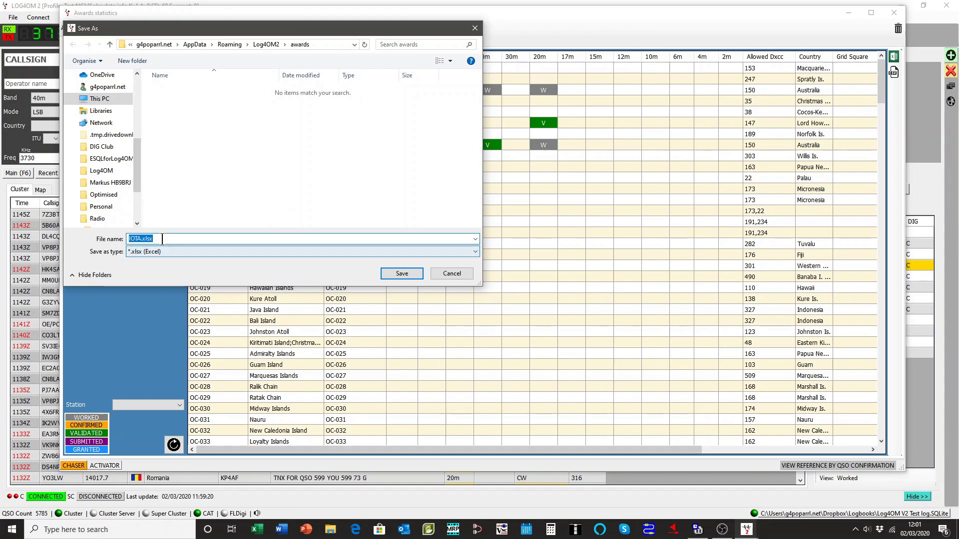
{"action": "left_click_drag", "start_coordinate": [234, 26], "coordinate": [401, 38]}
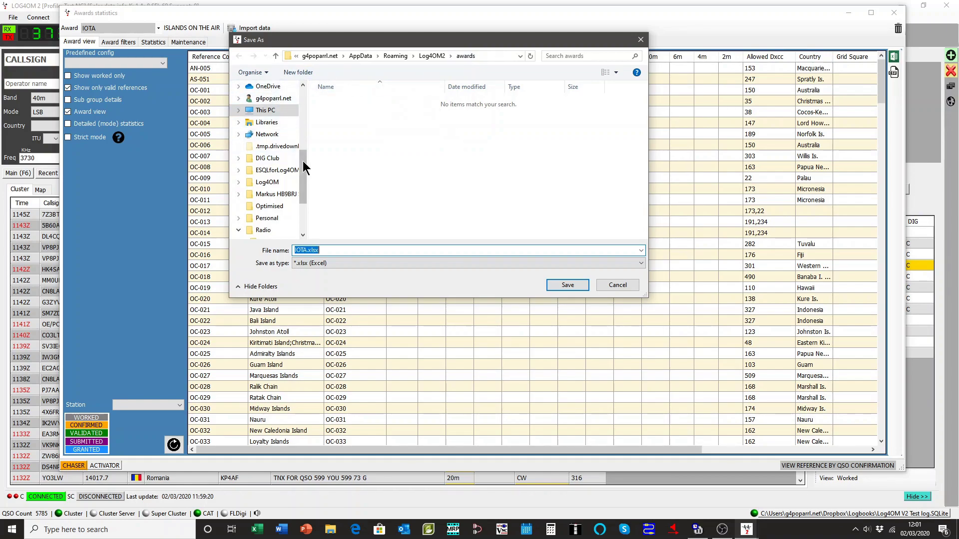
{"action": "left_click_drag", "start_coordinate": [303, 155], "coordinate": [304, 91]}
{"action": "left_click", "coordinate": [264, 127]}
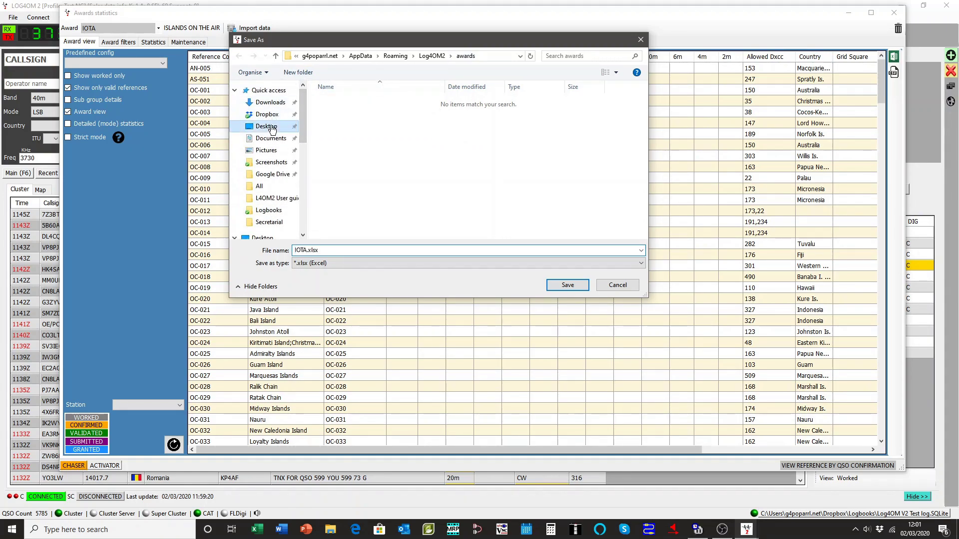
{"action": "left_click", "coordinate": [565, 285]}
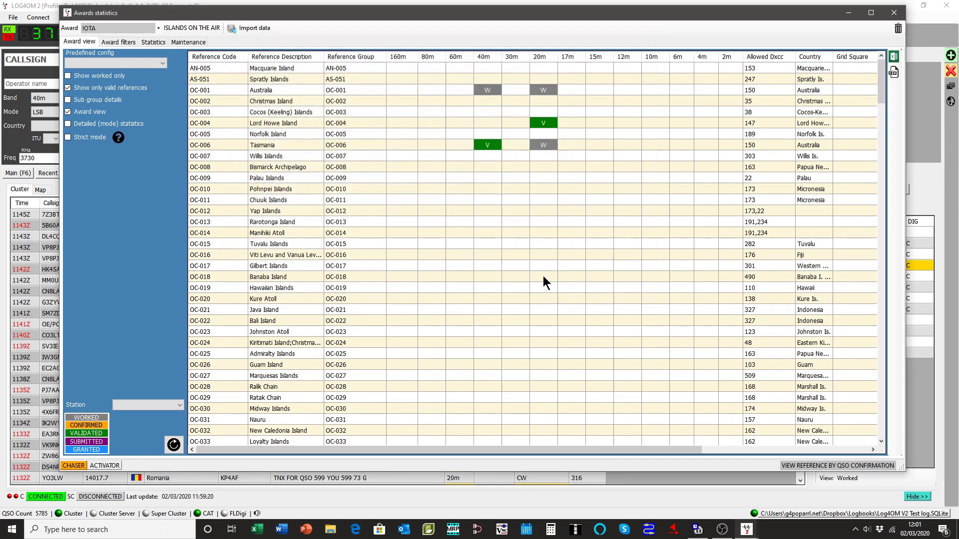
Switch to File Explorer, open the exported IOTA.xlsx from the Desktop folder in Excel, and close the File Explorer window
{"action": "left_click", "coordinate": [329, 532]}
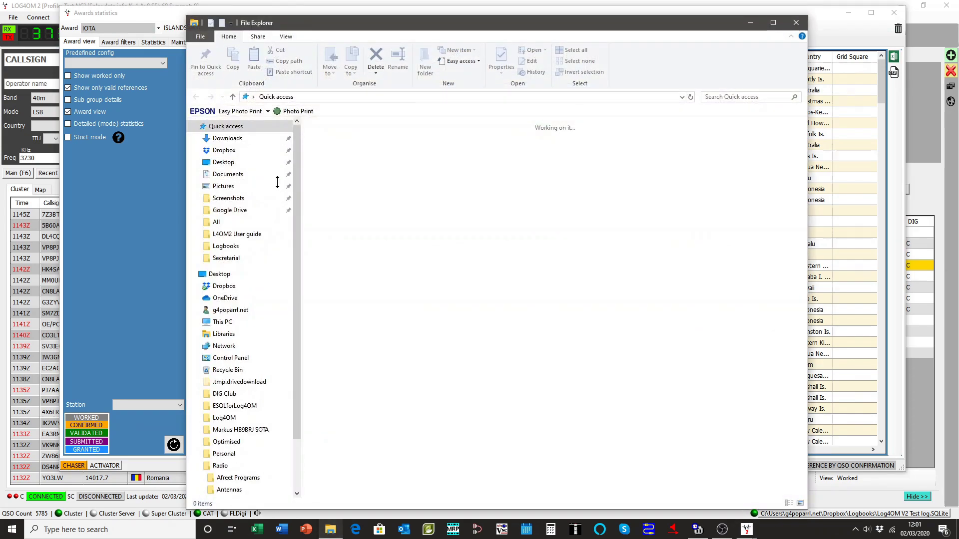
{"action": "scroll", "coordinate": [270, 156], "scroll_direction": "down", "scroll_amount": 3}
{"action": "scroll", "coordinate": [299, 210], "scroll_direction": "up", "scroll_amount": 3}
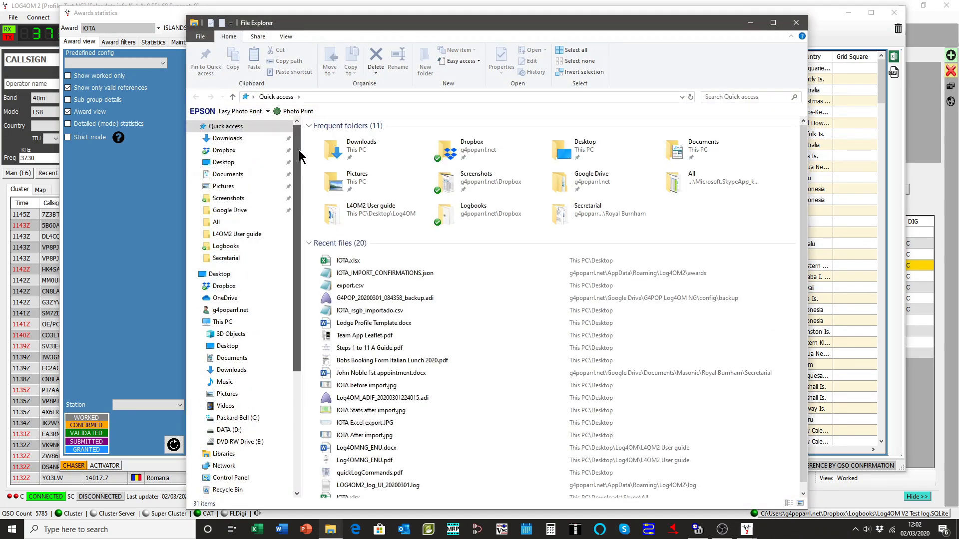
{"action": "left_click", "coordinate": [237, 163]}
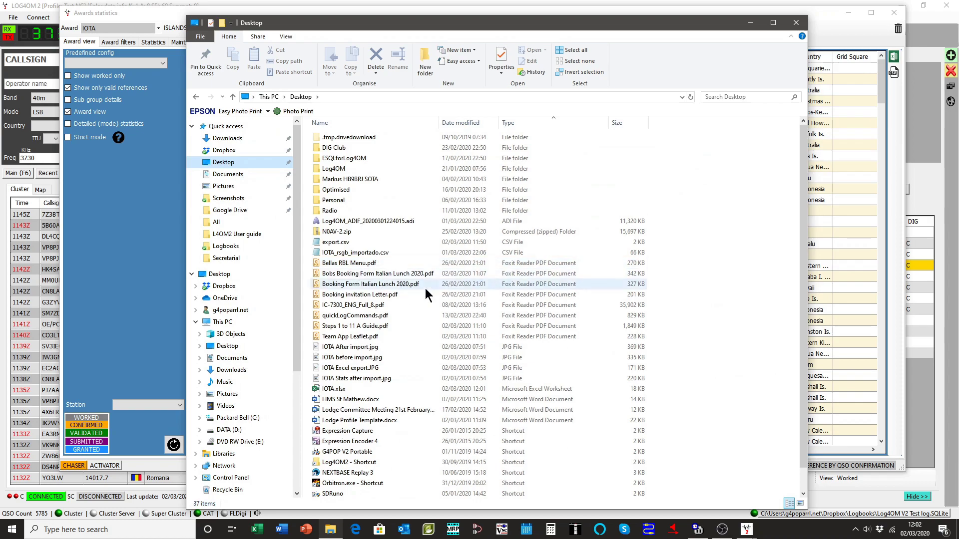
{"action": "scroll", "coordinate": [448, 261], "scroll_direction": "down", "scroll_amount": 1}
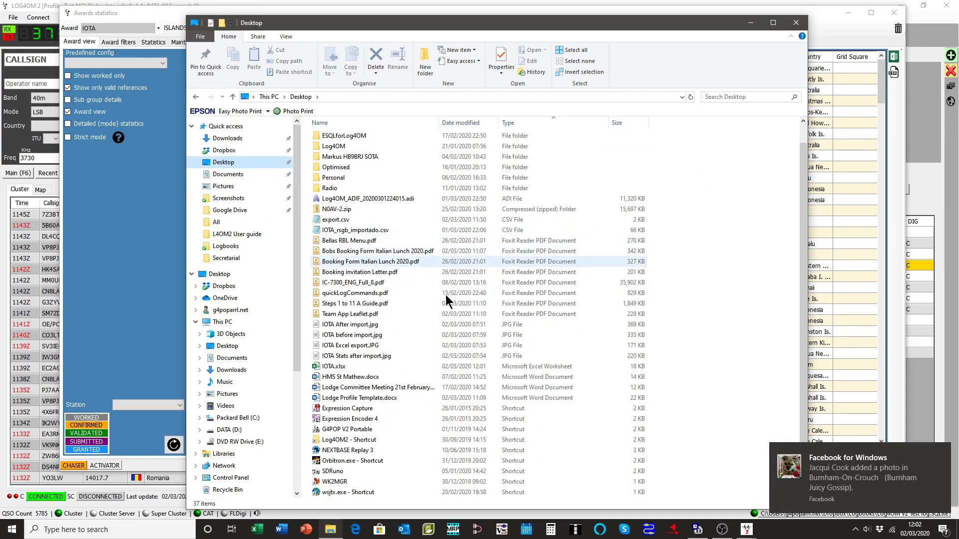
{"action": "left_click", "coordinate": [340, 368]}
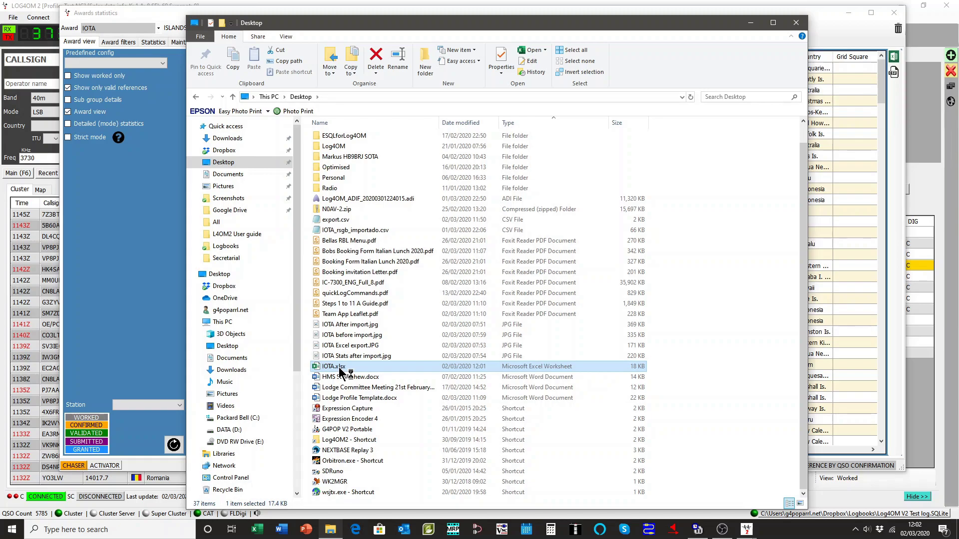
{"action": "left_click", "coordinate": [796, 22]}
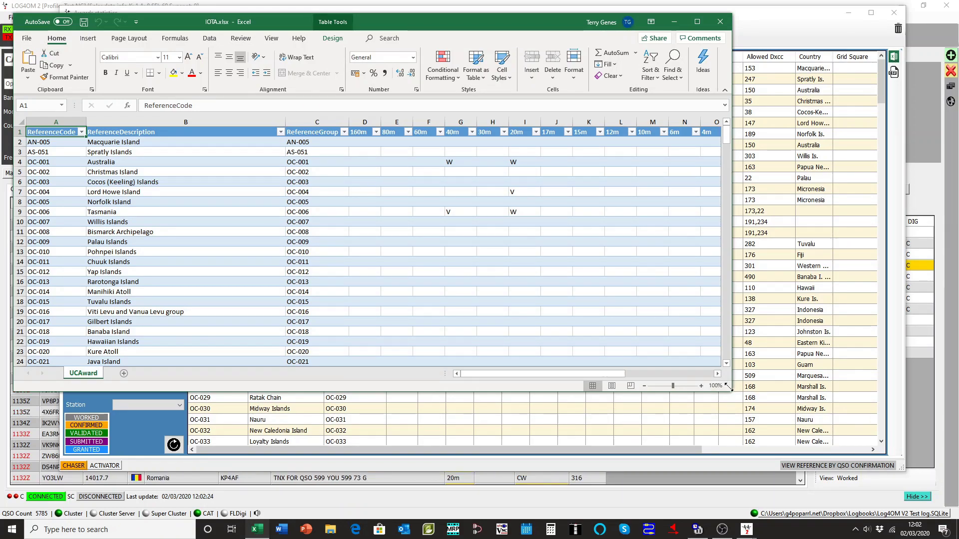
Enlarge the IOTA.xlsx window to examine the exported reference rows and band columns, and close the workbook
{"action": "left_click_drag", "start_coordinate": [727, 385], "coordinate": [871, 434]}
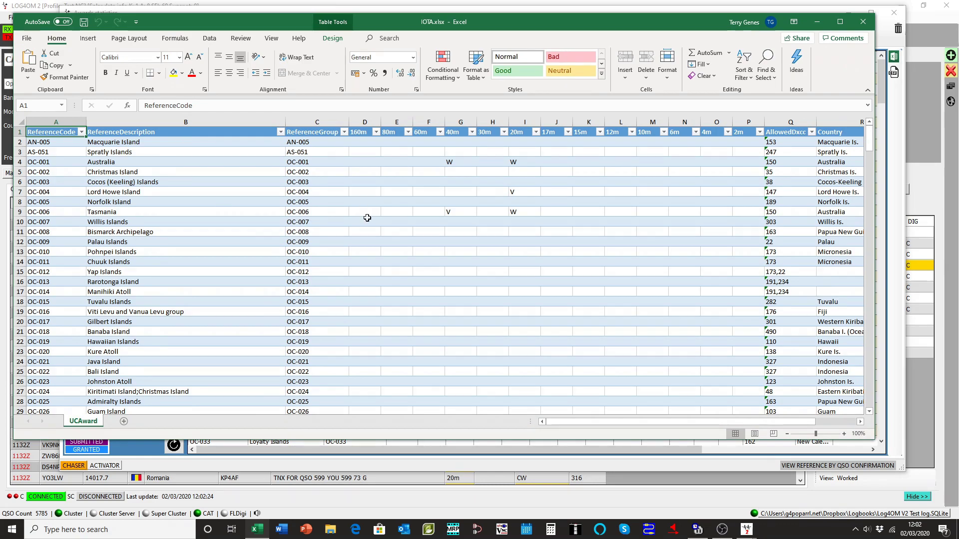
{"action": "scroll", "coordinate": [367, 218], "scroll_direction": "down", "scroll_amount": 3}
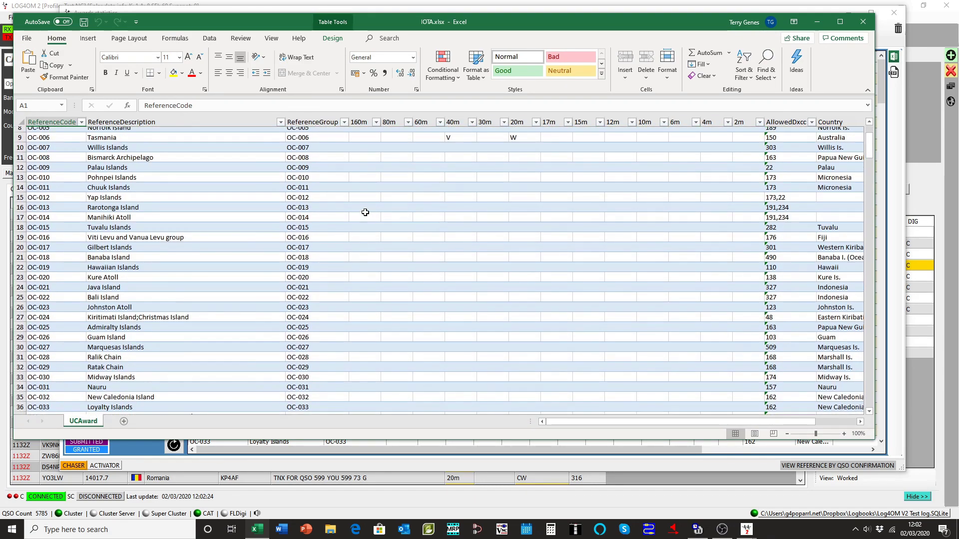
{"action": "scroll", "coordinate": [365, 212], "scroll_direction": "up", "scroll_amount": 3}
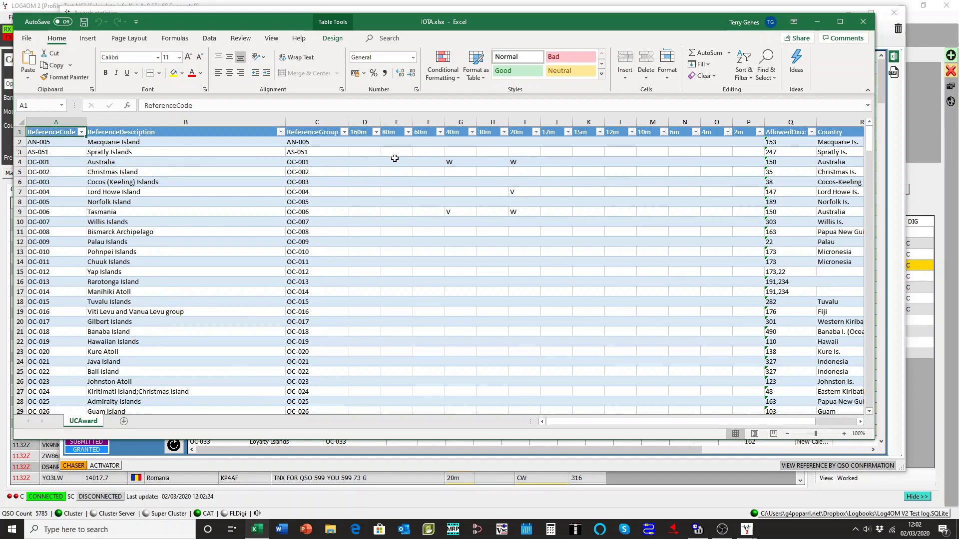
{"action": "left_click", "coordinate": [863, 22]}
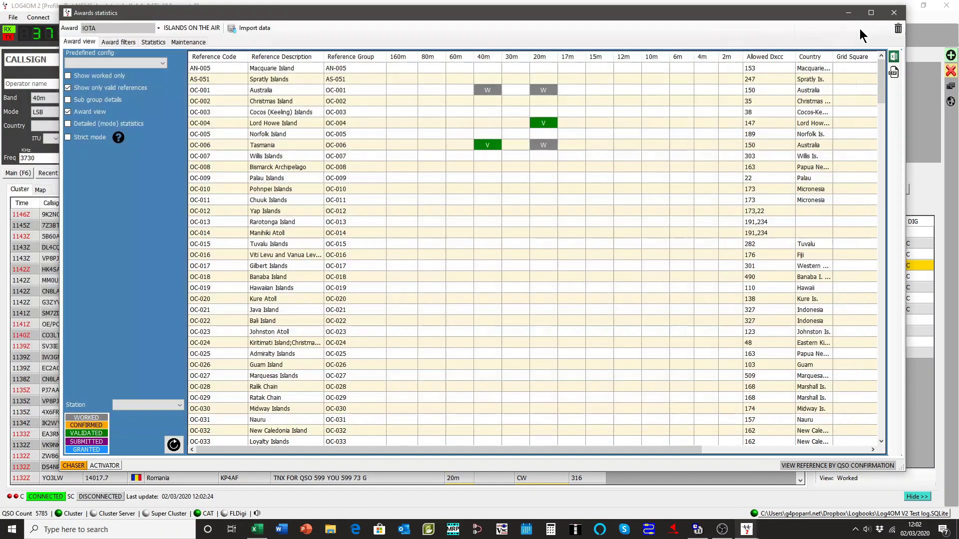
Close the awards statistics window and look through the cluster spots for highlighted award references in the notes
{"action": "left_click", "coordinate": [894, 11]}
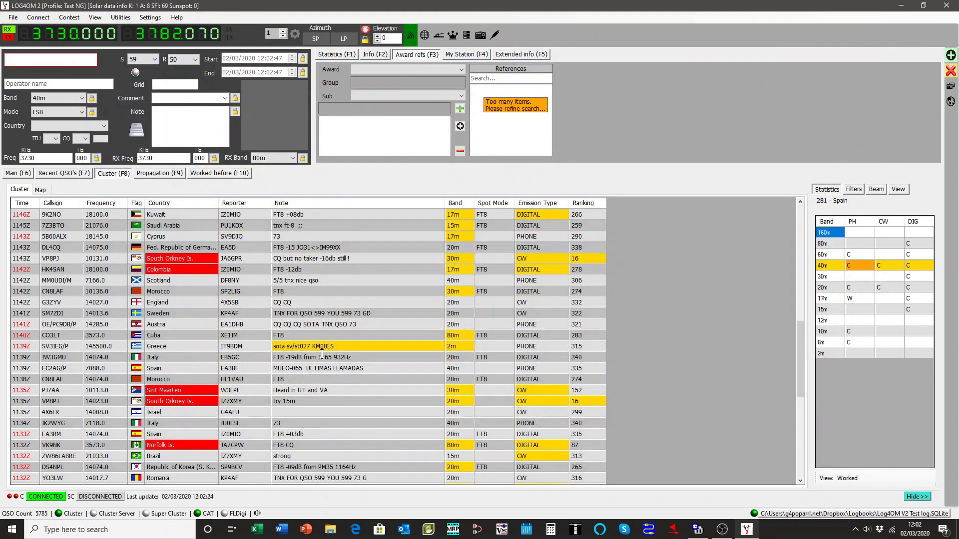
{"action": "scroll", "coordinate": [386, 341], "scroll_direction": "down", "scroll_amount": 2}
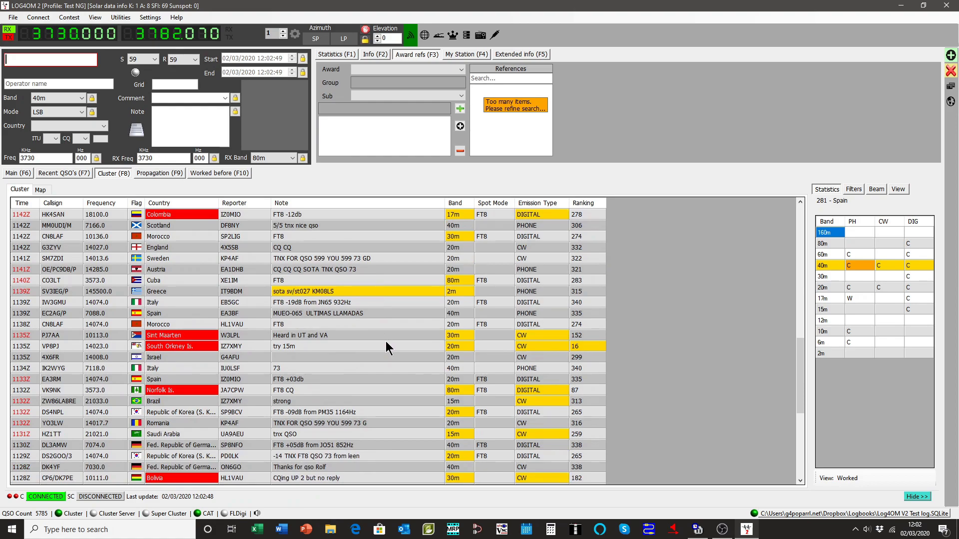
{"action": "scroll", "coordinate": [383, 341], "scroll_direction": "up", "scroll_amount": 10}
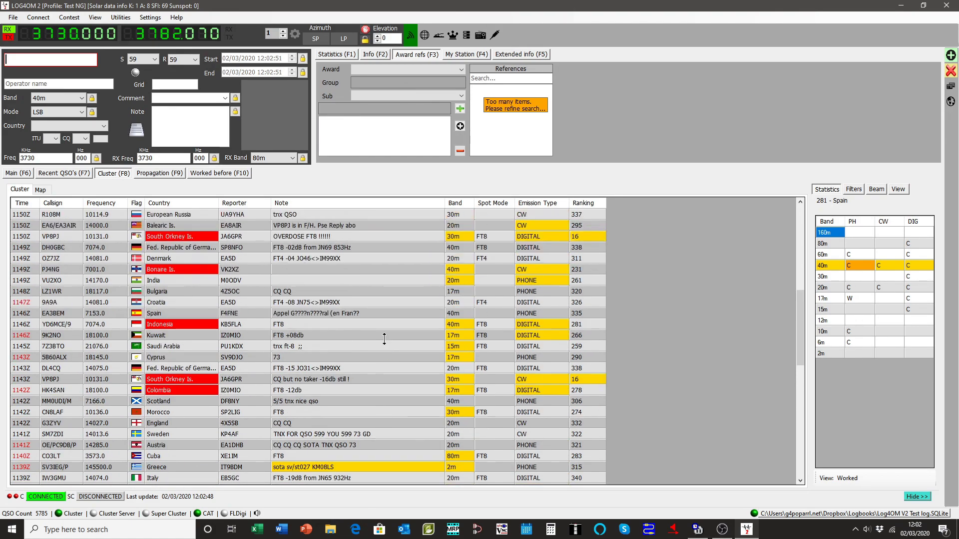
{"action": "scroll", "coordinate": [382, 337], "scroll_direction": "up", "scroll_amount": 3}
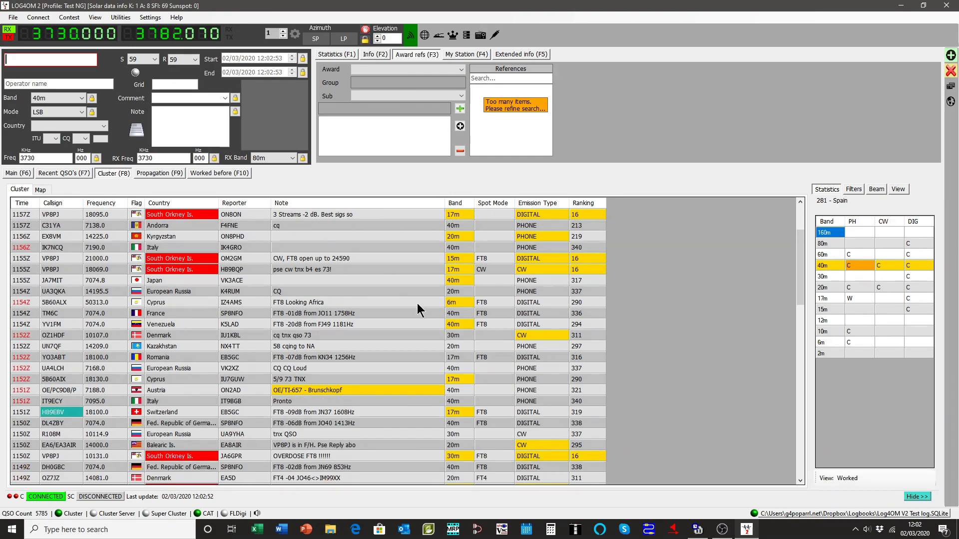